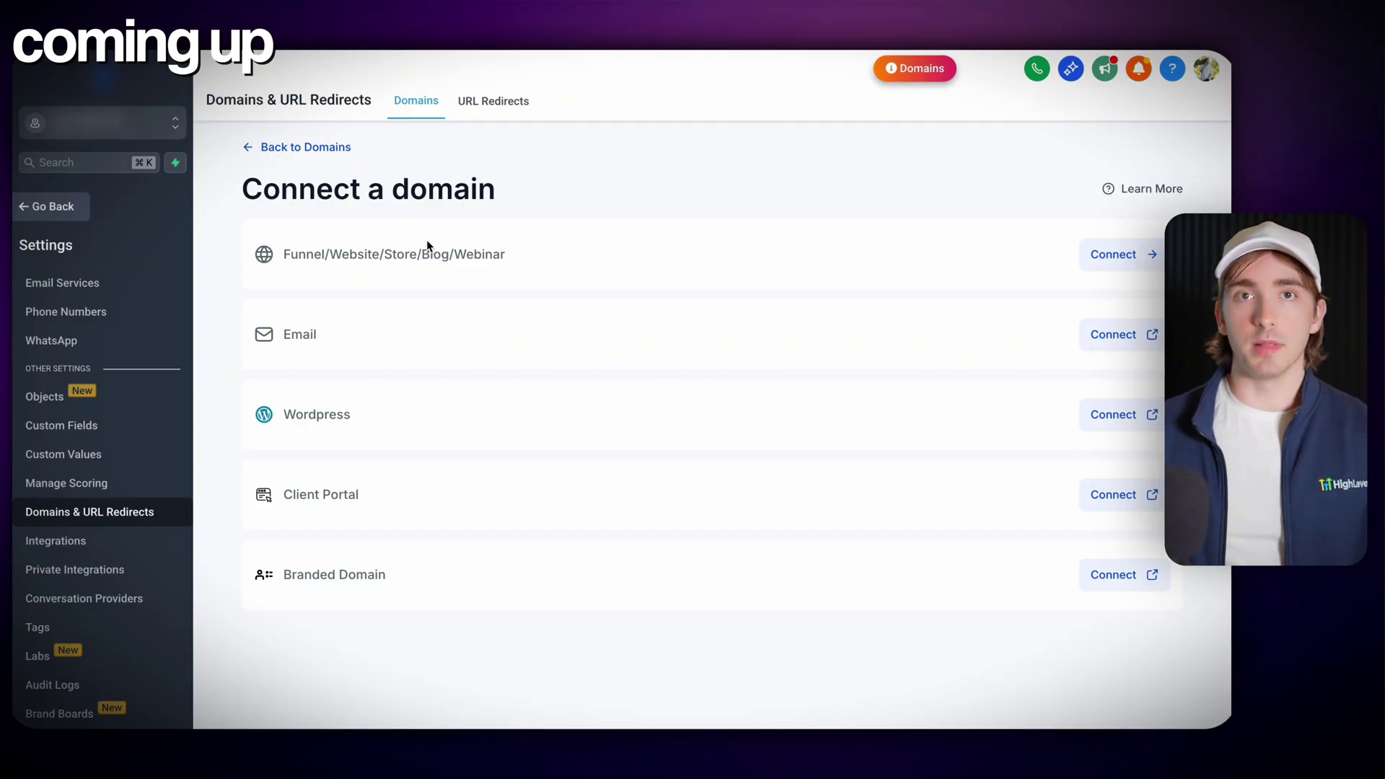
# - Open the Domains & URL Redirects settings, which show no connected domains yet
pyautogui.click(1116, 259)
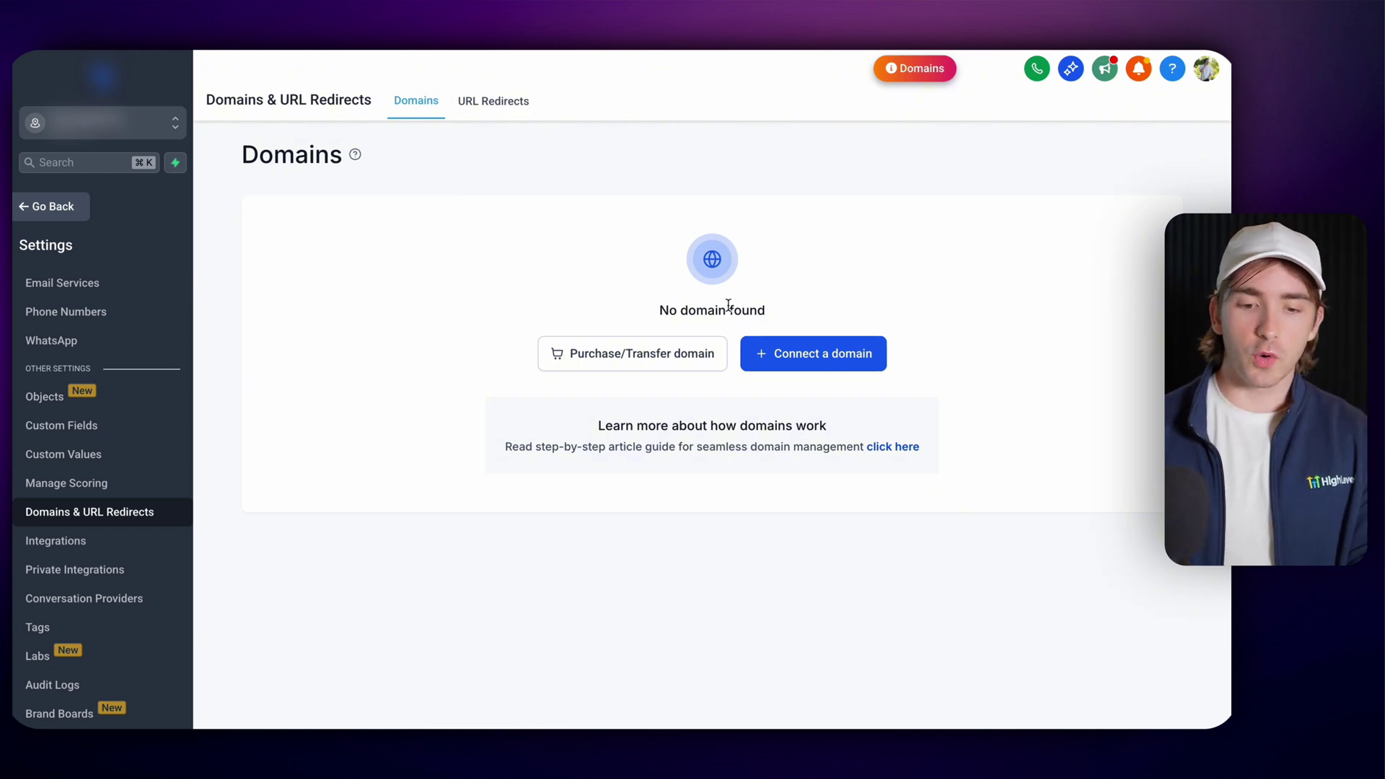
pyautogui.click(803, 355)
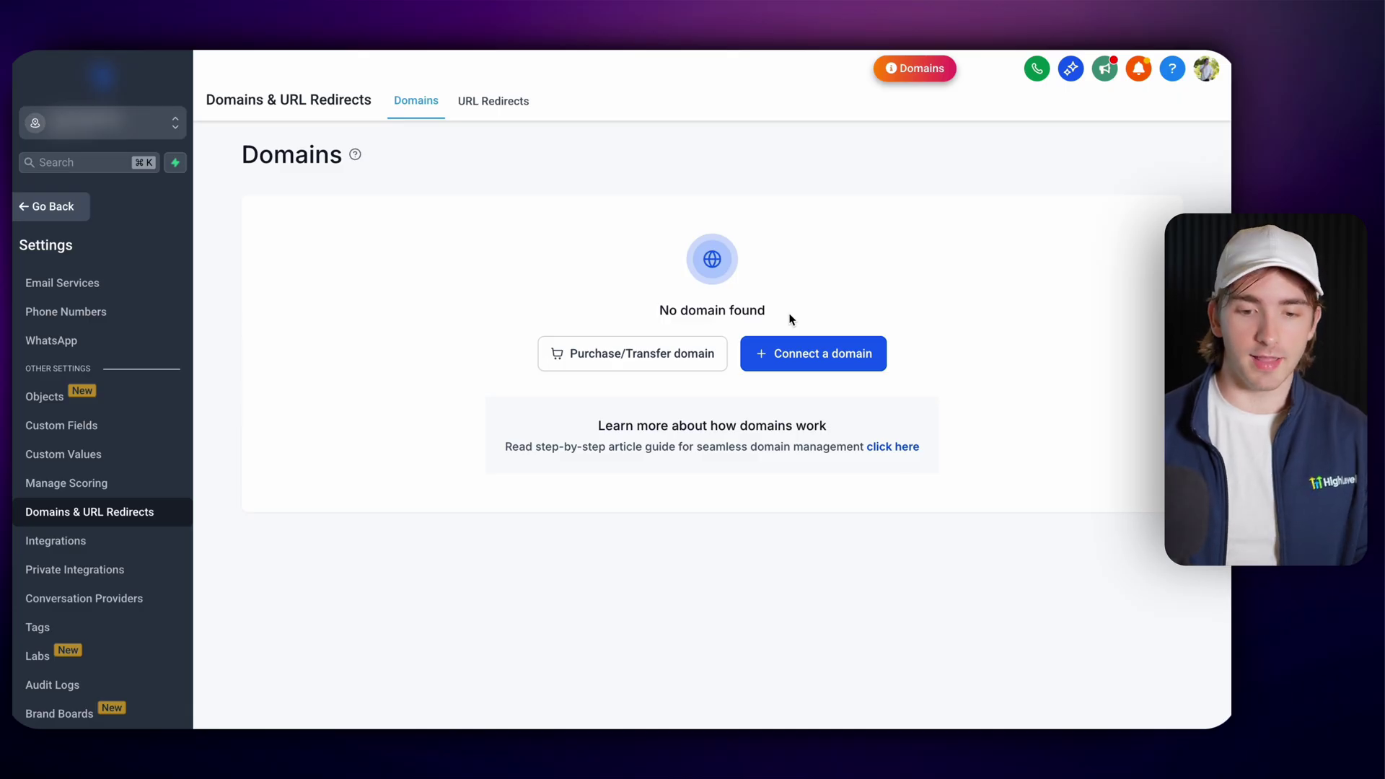
# - Bring up Connect a domain and review its Funnel/Website, Email, Wordpress, Client Portal and Branded options
pyautogui.click(805, 370)
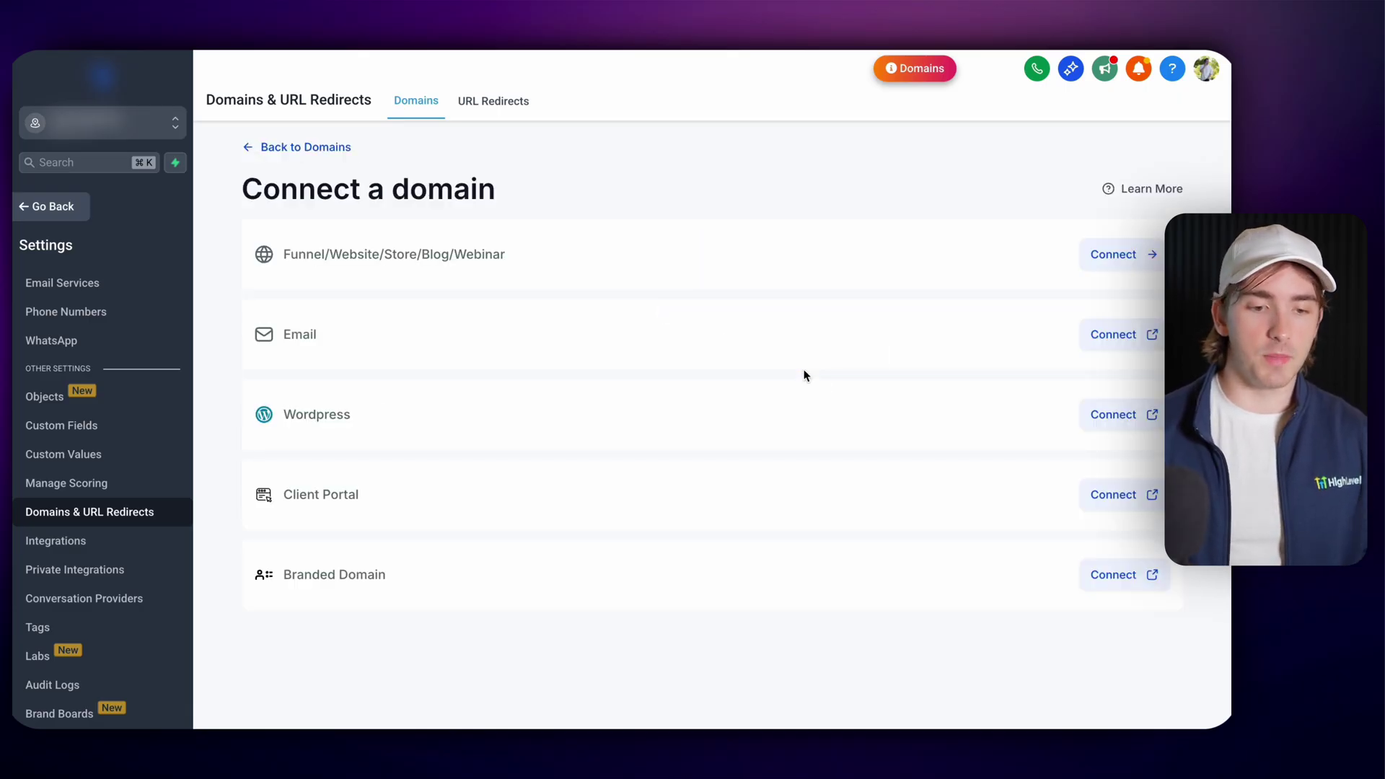
pyautogui.tripleClick(362, 250)
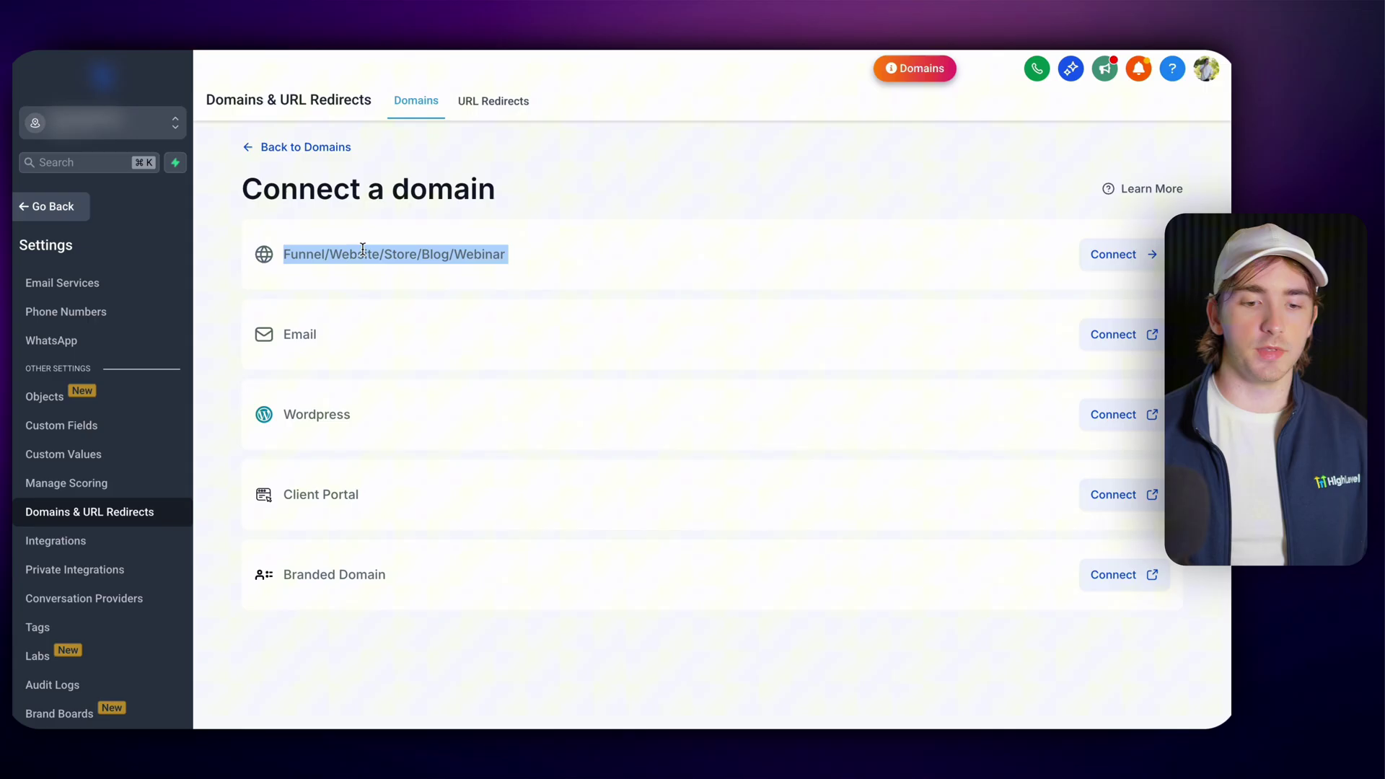
pyautogui.click(431, 268)
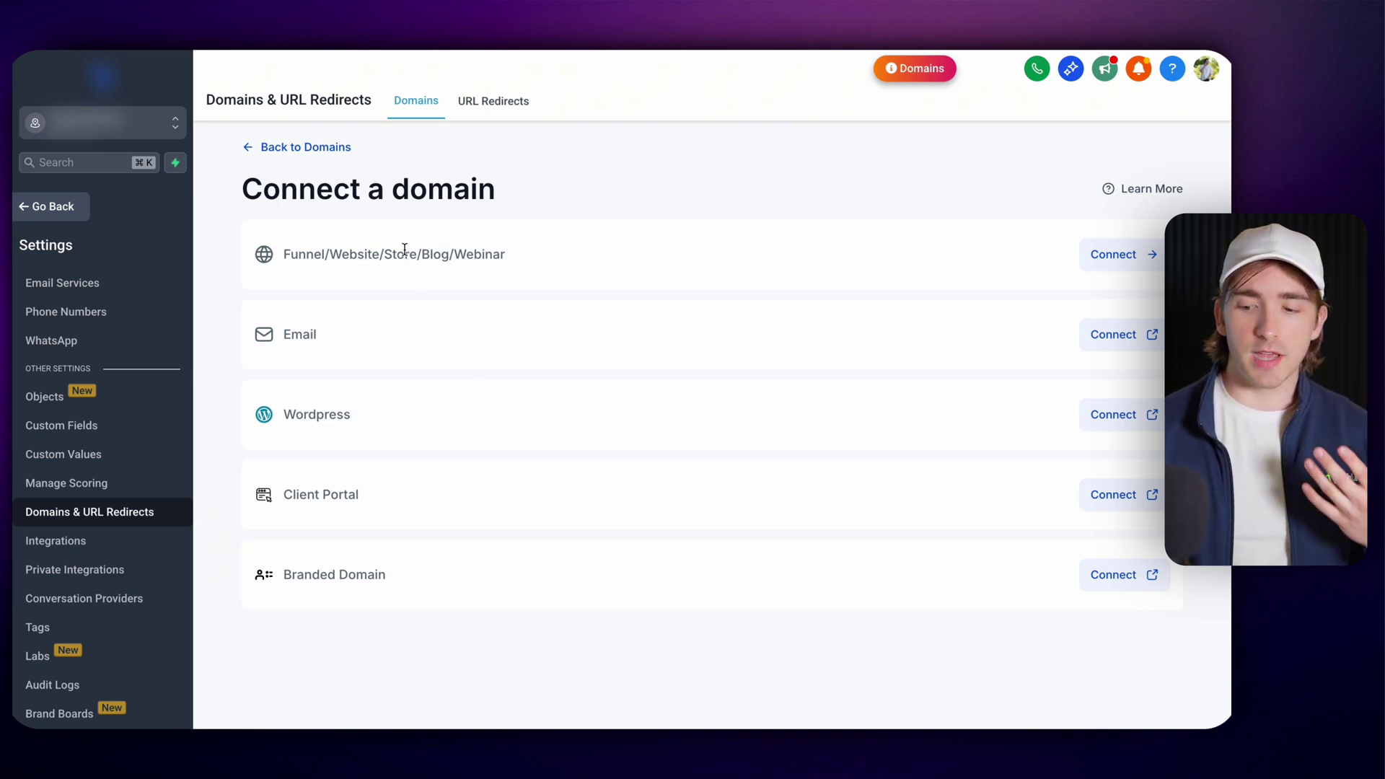
# - Connect yourdomain.com as a website domain with www and show its A and CNAME records
pyautogui.click(1118, 264)
pyautogui.click(674, 265)
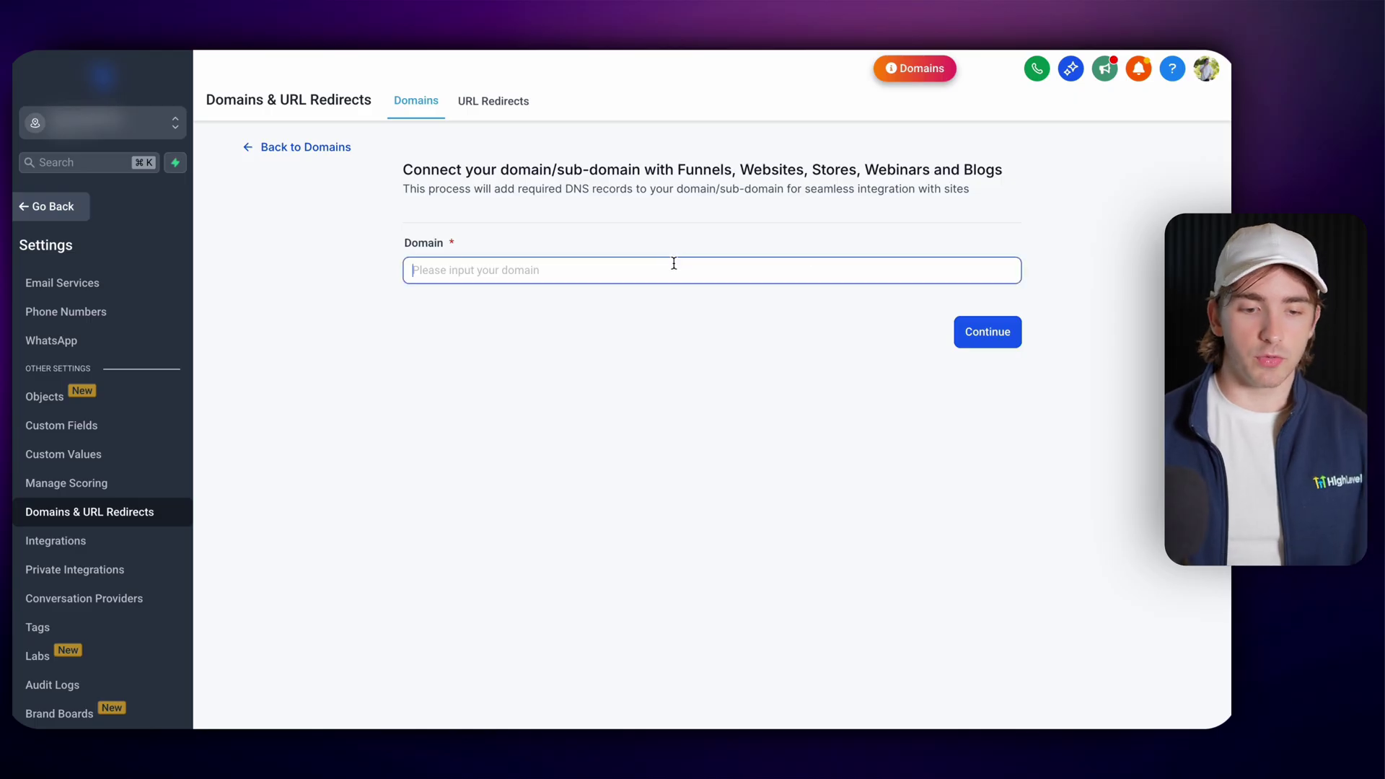
pyautogui.write('yourdomain.com')
pyautogui.click(983, 334)
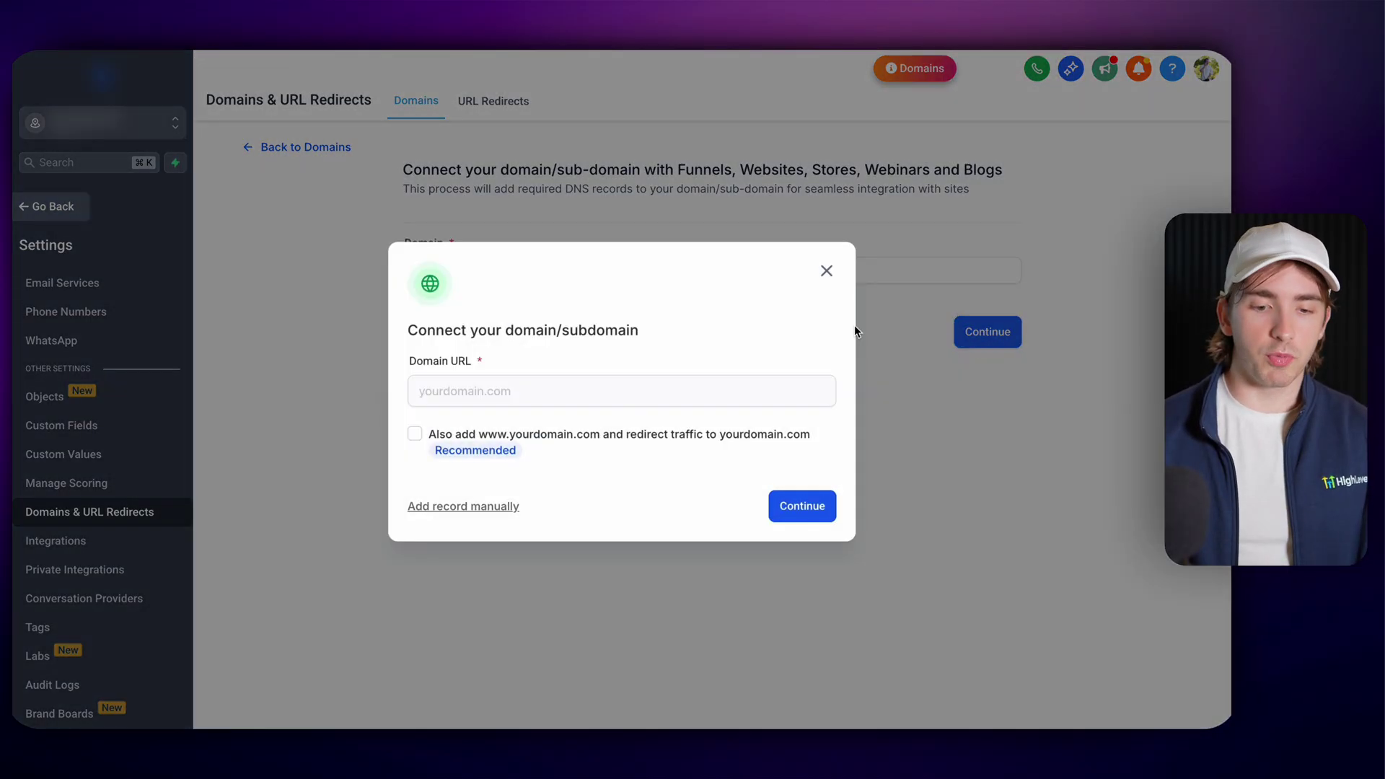
pyautogui.click(463, 429)
pyautogui.click(491, 513)
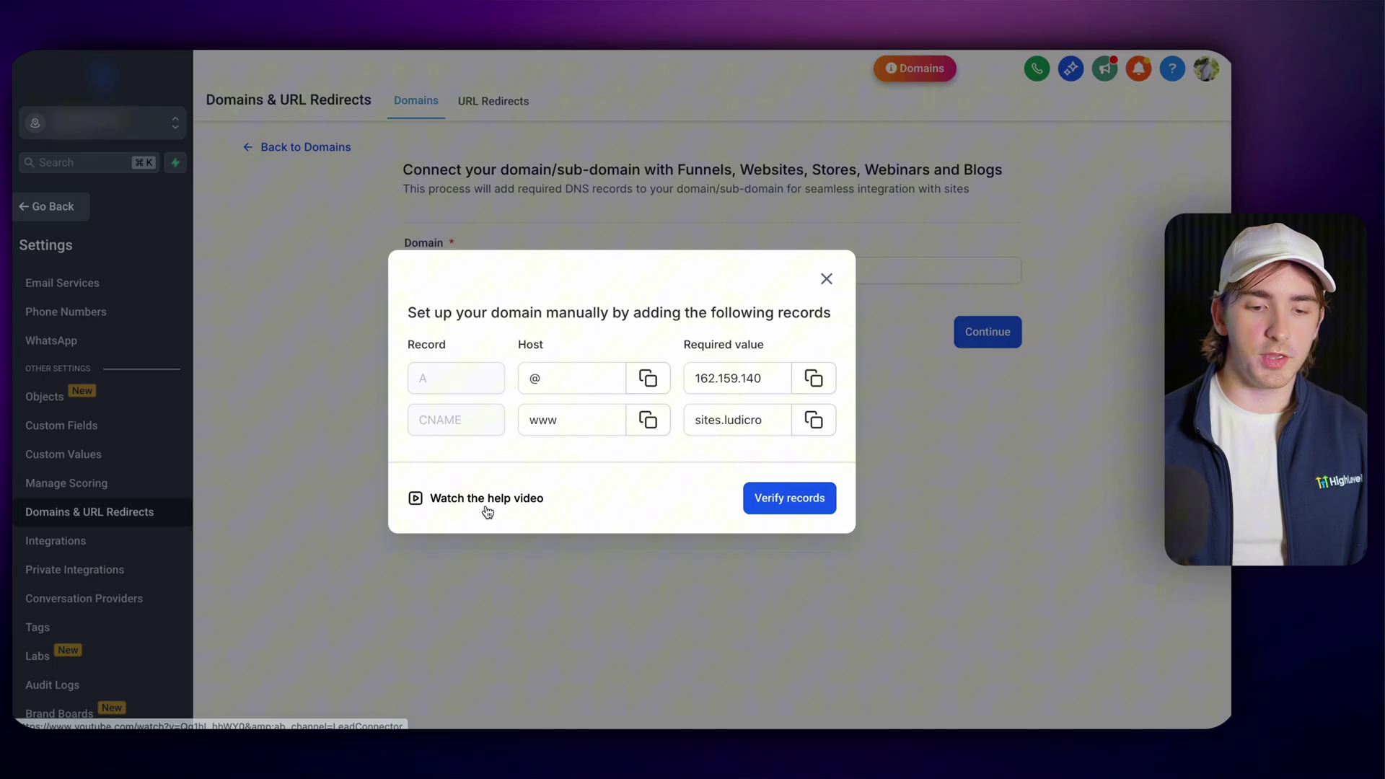
pyautogui.click(725, 425)
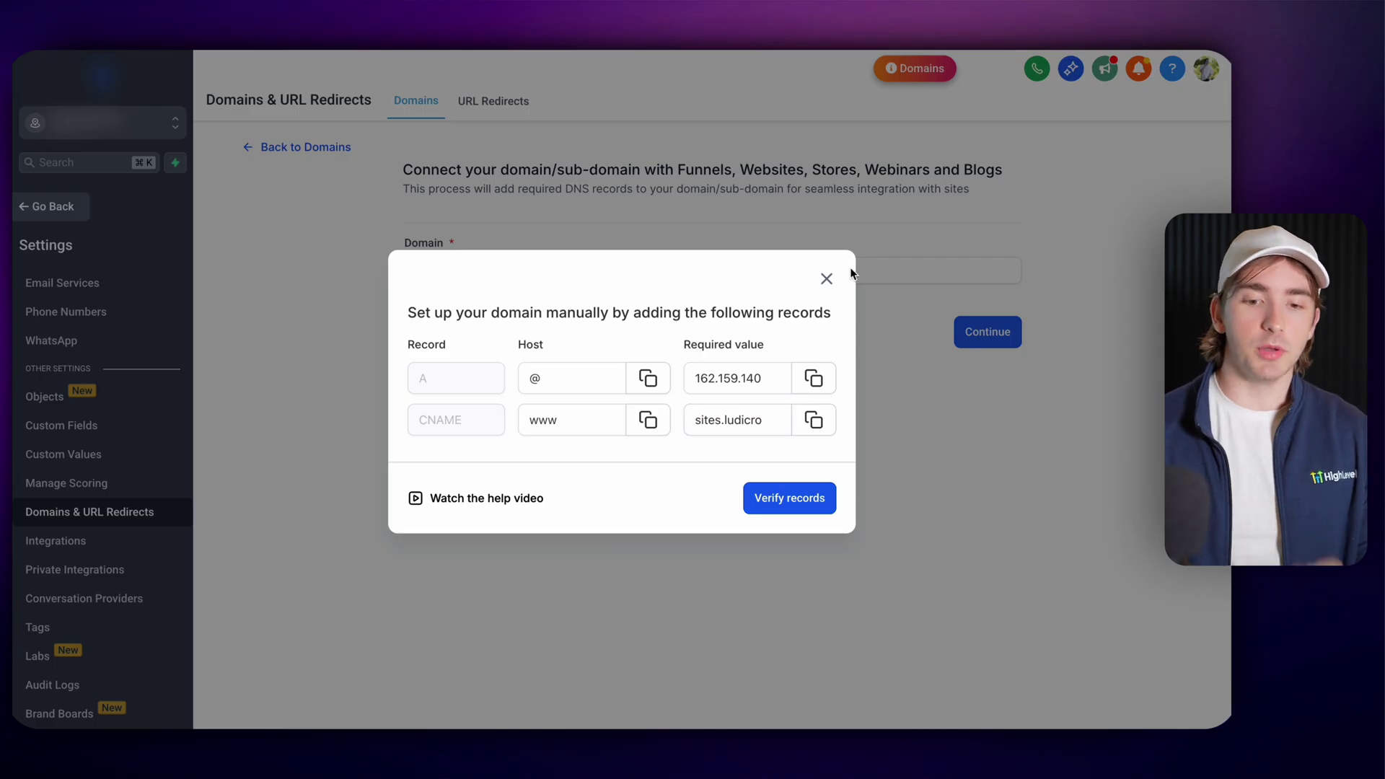
# - Return to Domains and search asdfasdf.com on the Purchase/Transfer domain page
pyautogui.click(827, 278)
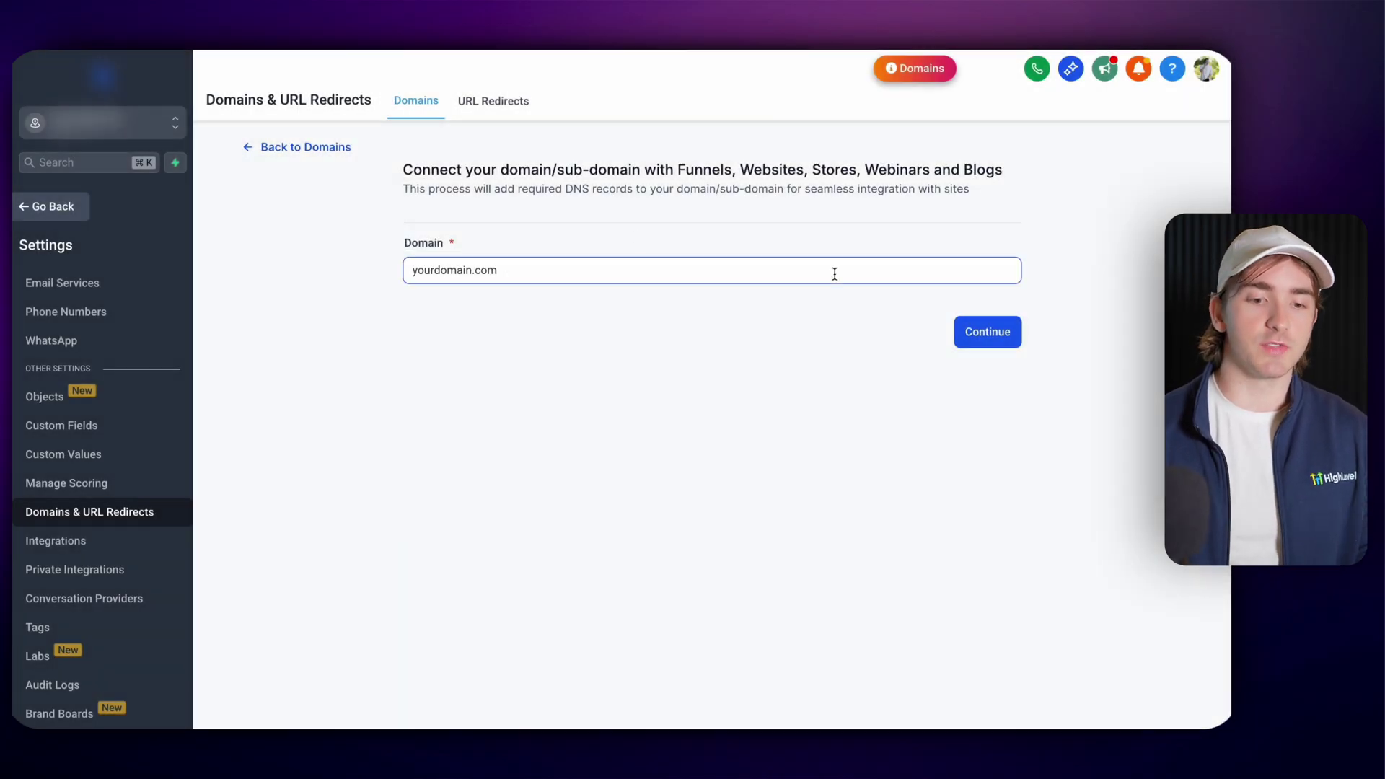
pyautogui.click(277, 147)
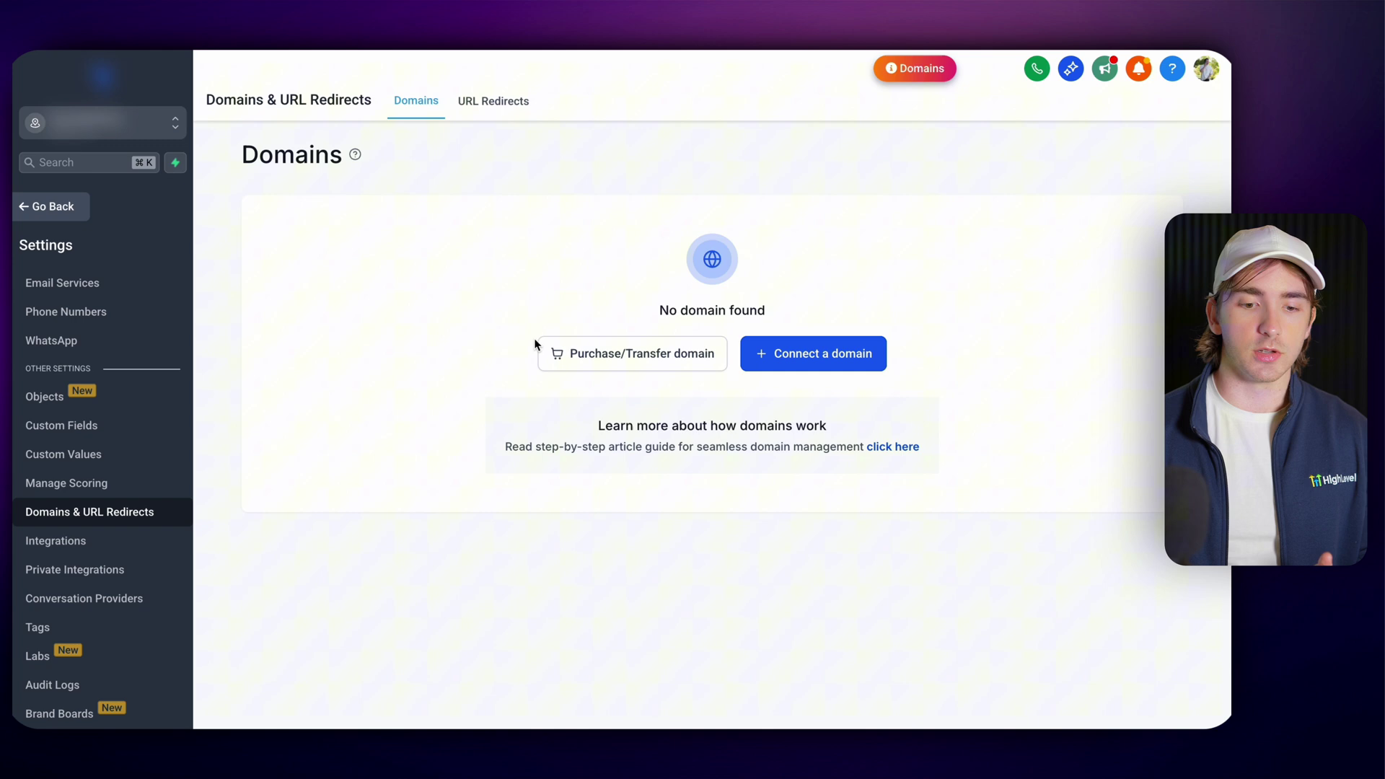
pyautogui.click(577, 358)
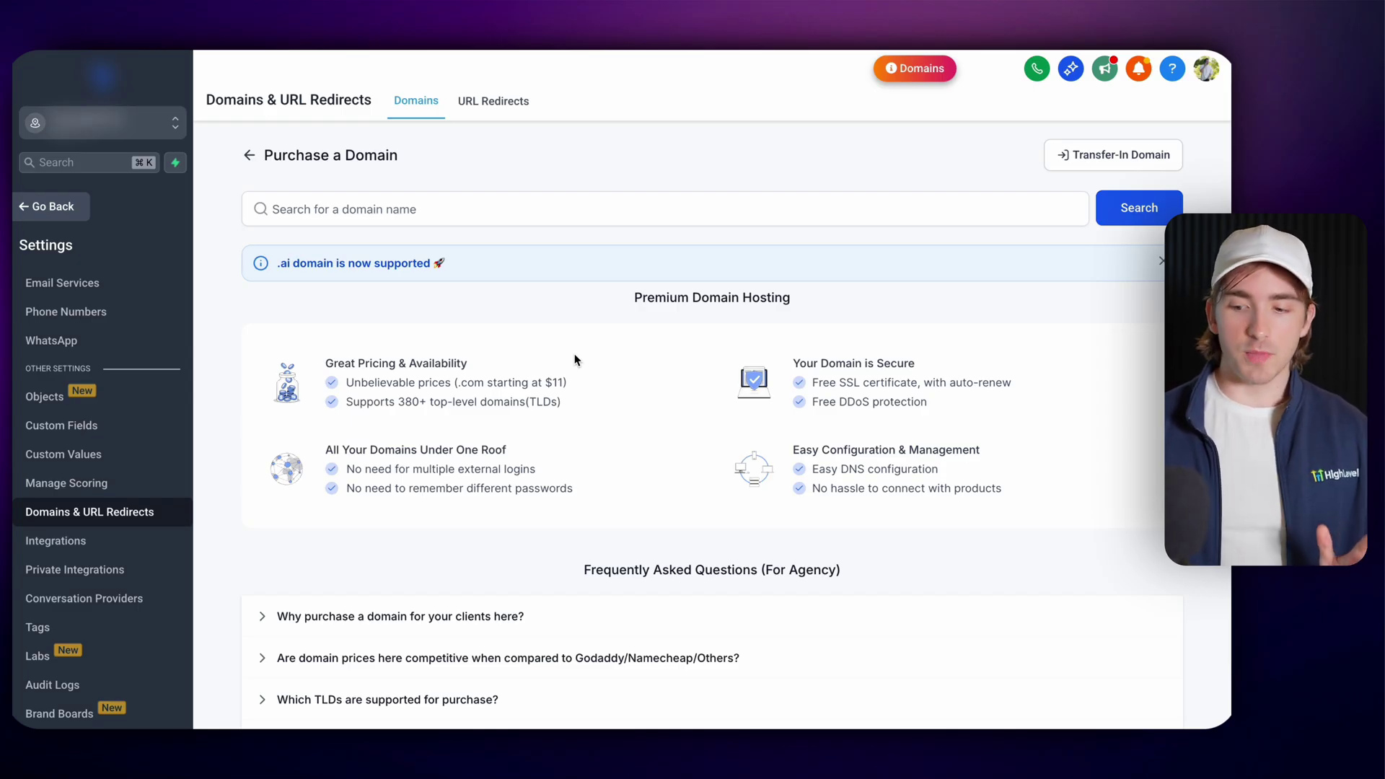
pyautogui.click(479, 202)
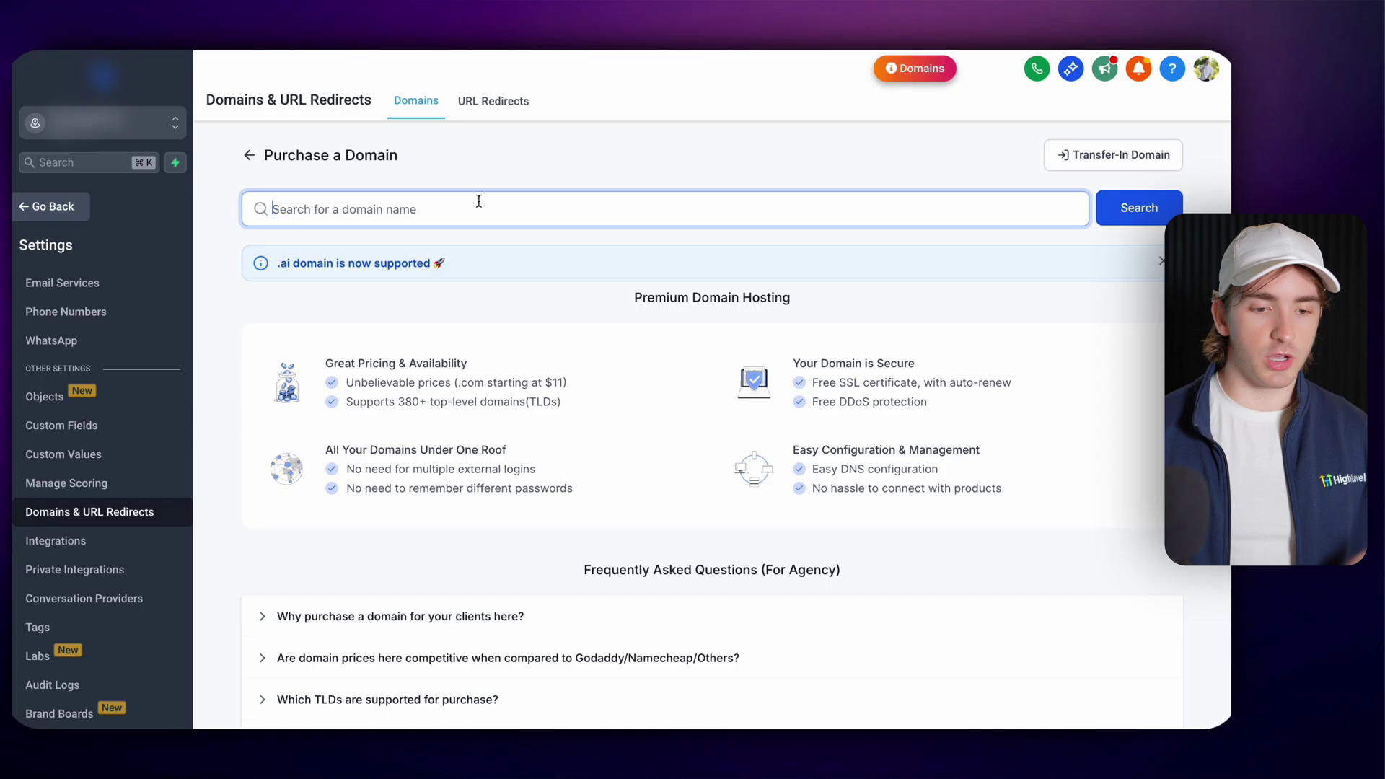
pyautogui.write('asdfasdf.com')
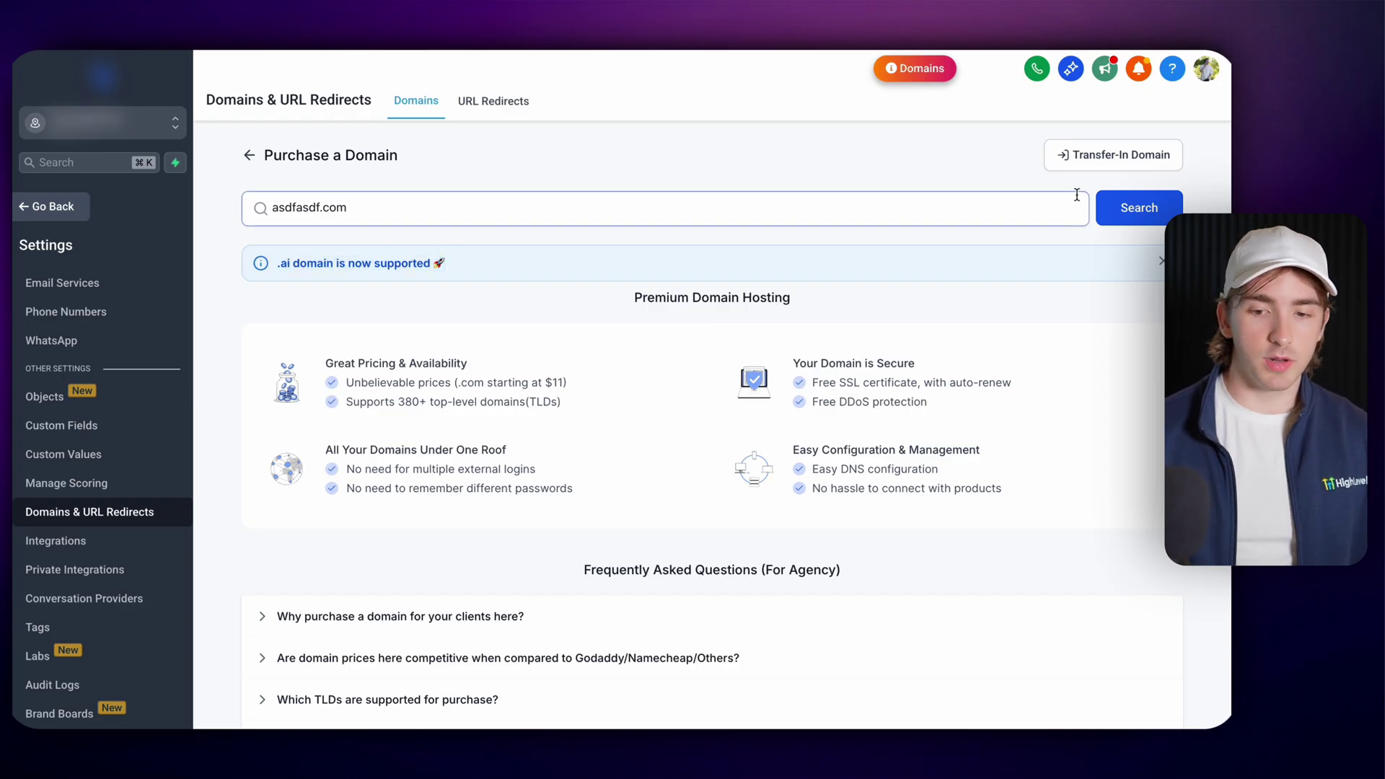
pyautogui.click(1127, 216)
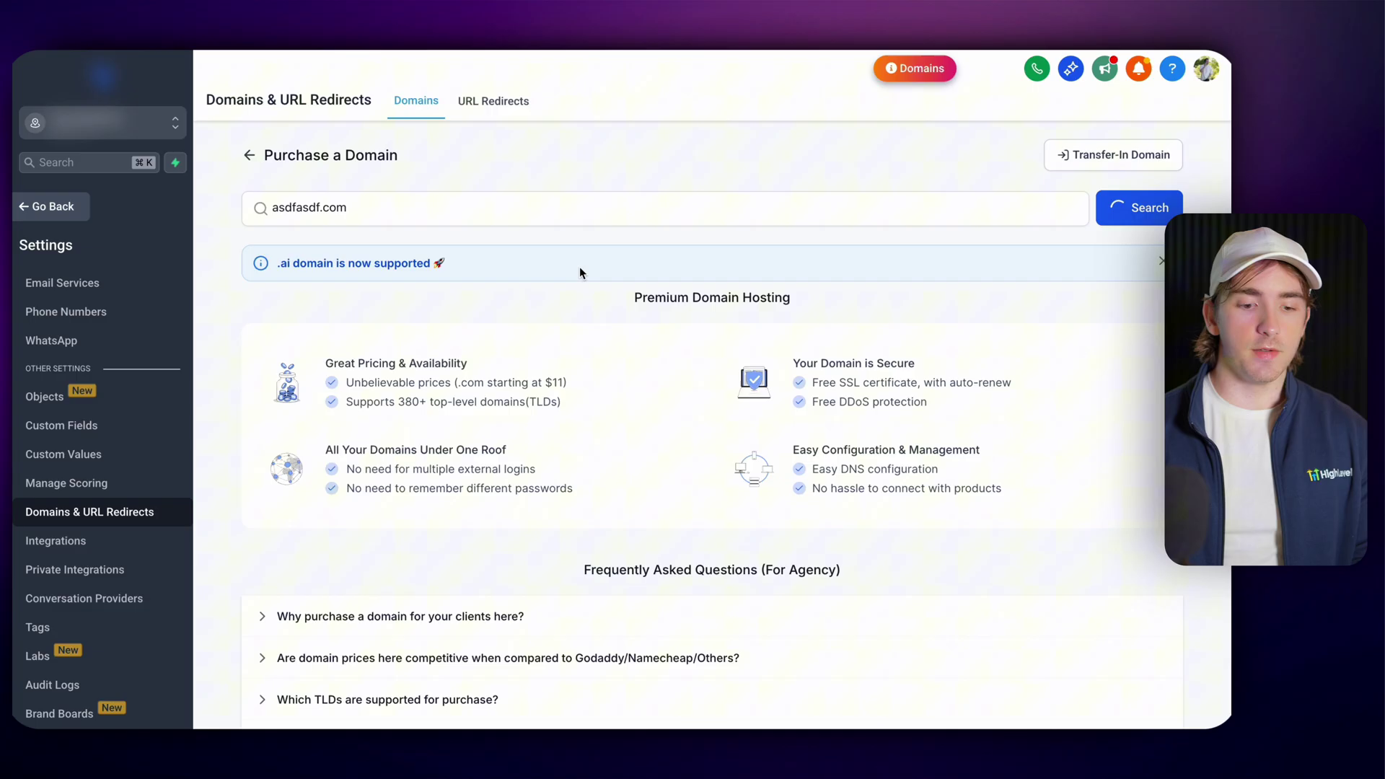
# - Review the similar-domain suggestions and the free SSL, DDoS and easy configuration benefits
pyautogui.scroll(-3, 578, 266)
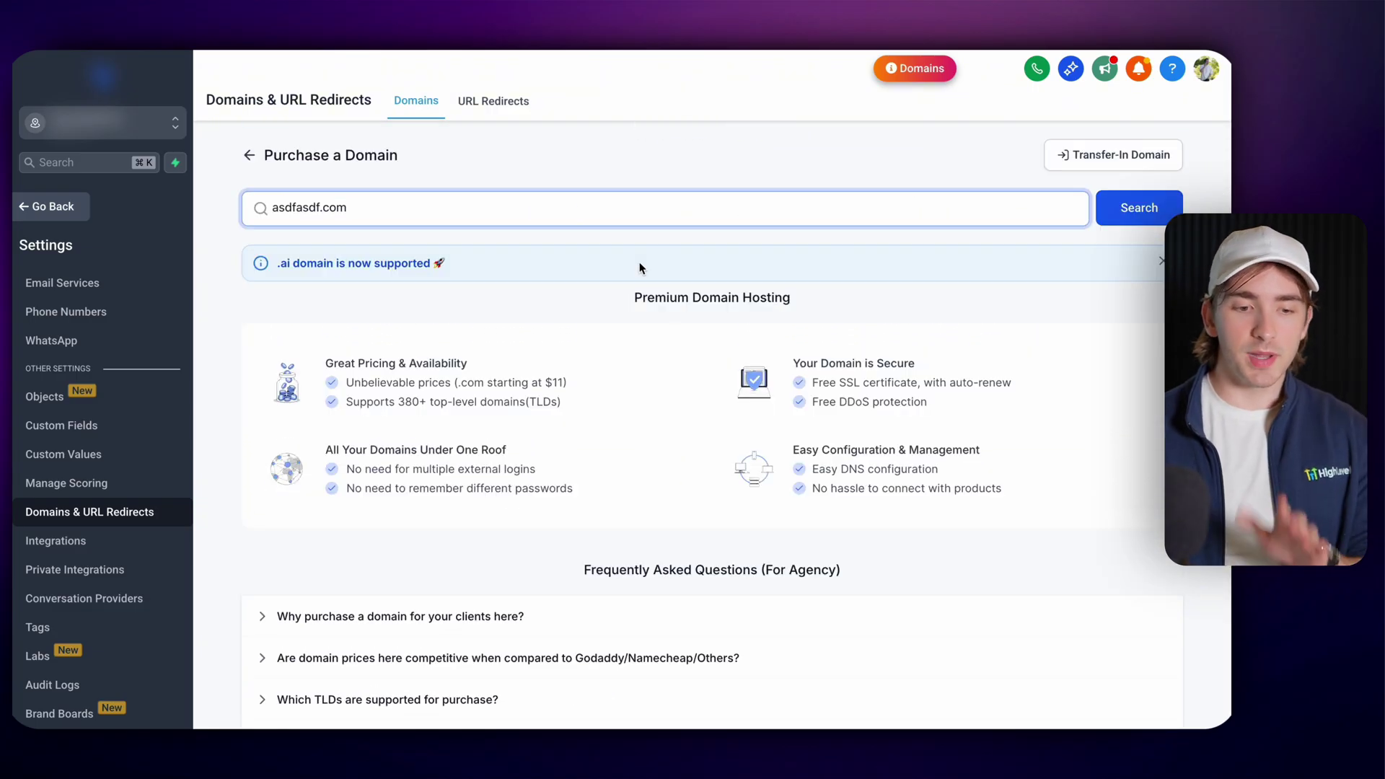
pyautogui.scroll(-2, 639, 264)
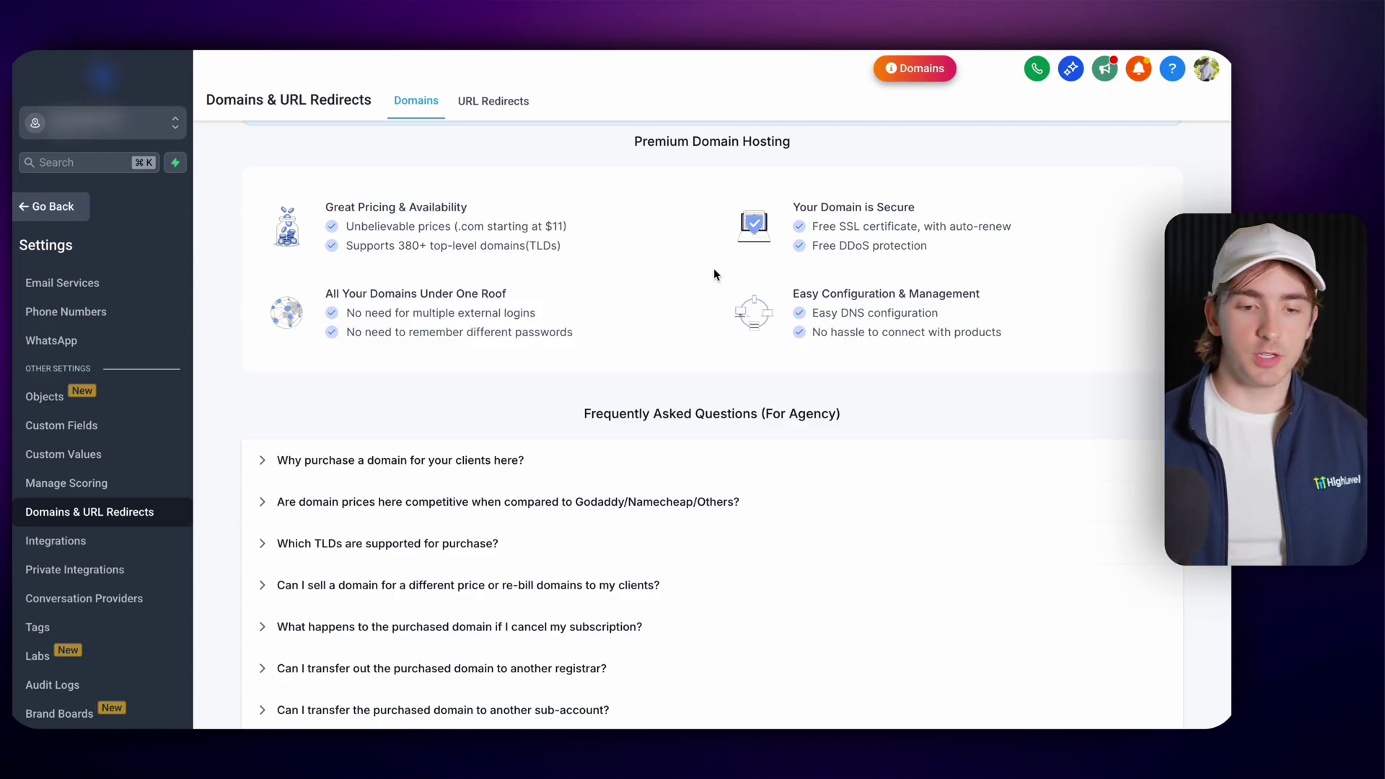
pyautogui.tripleClick(849, 229)
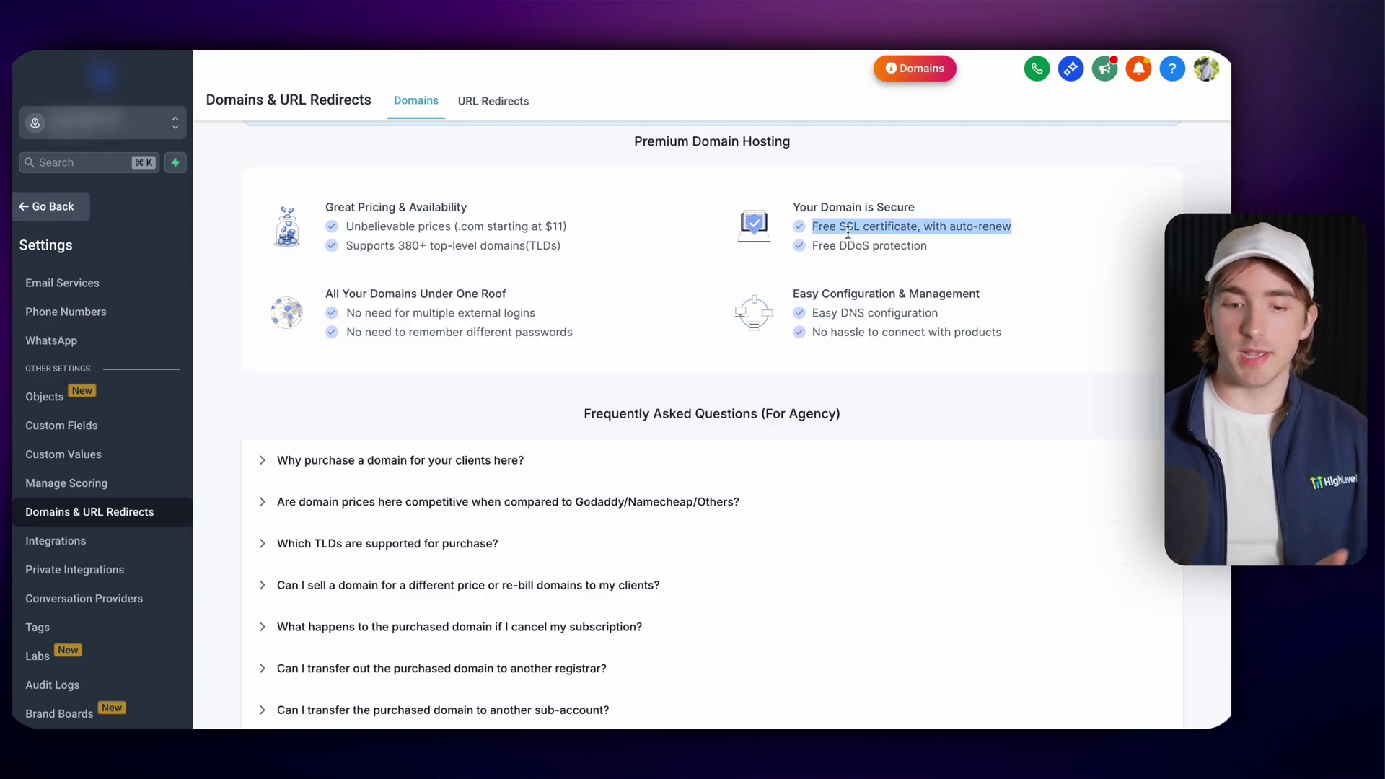
pyautogui.doubleClick(862, 248)
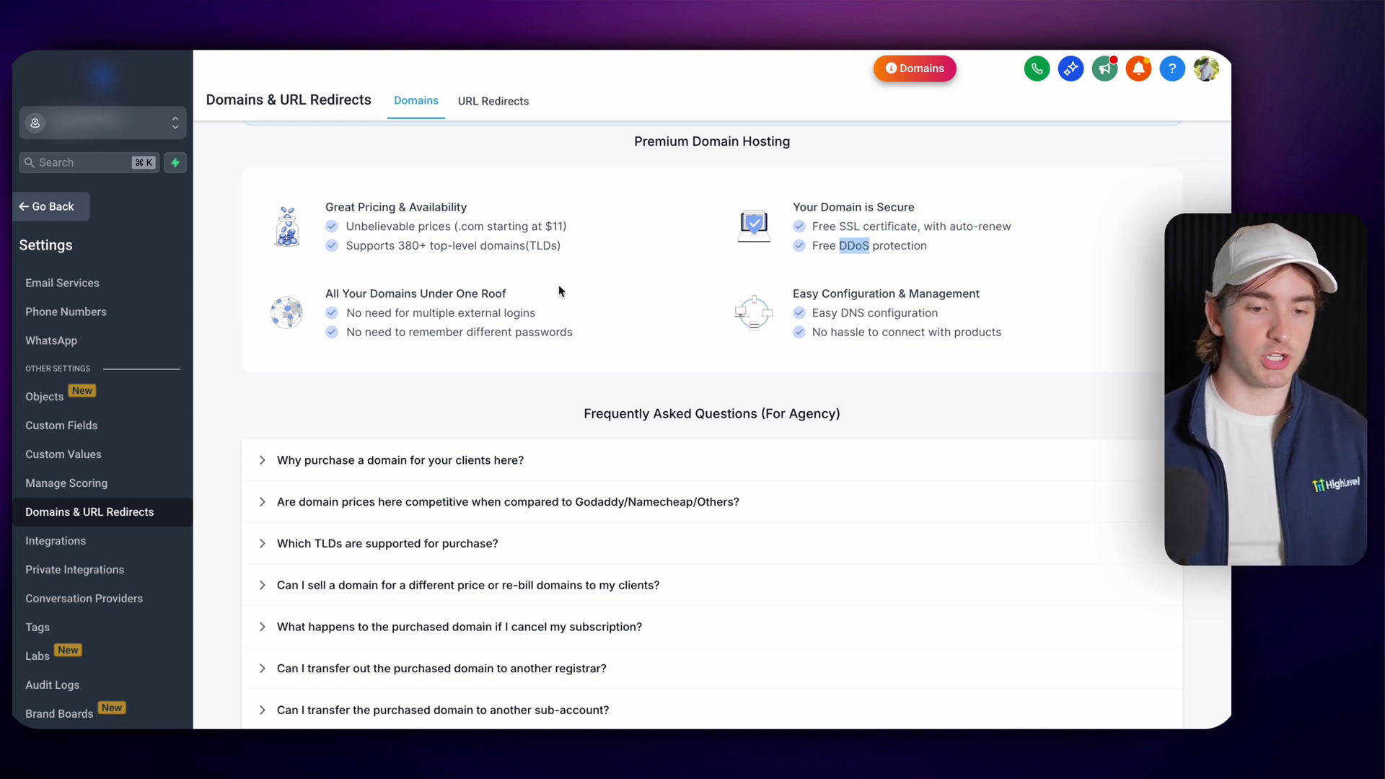
pyautogui.moveTo(785, 283); pyautogui.dragTo(1057, 336)
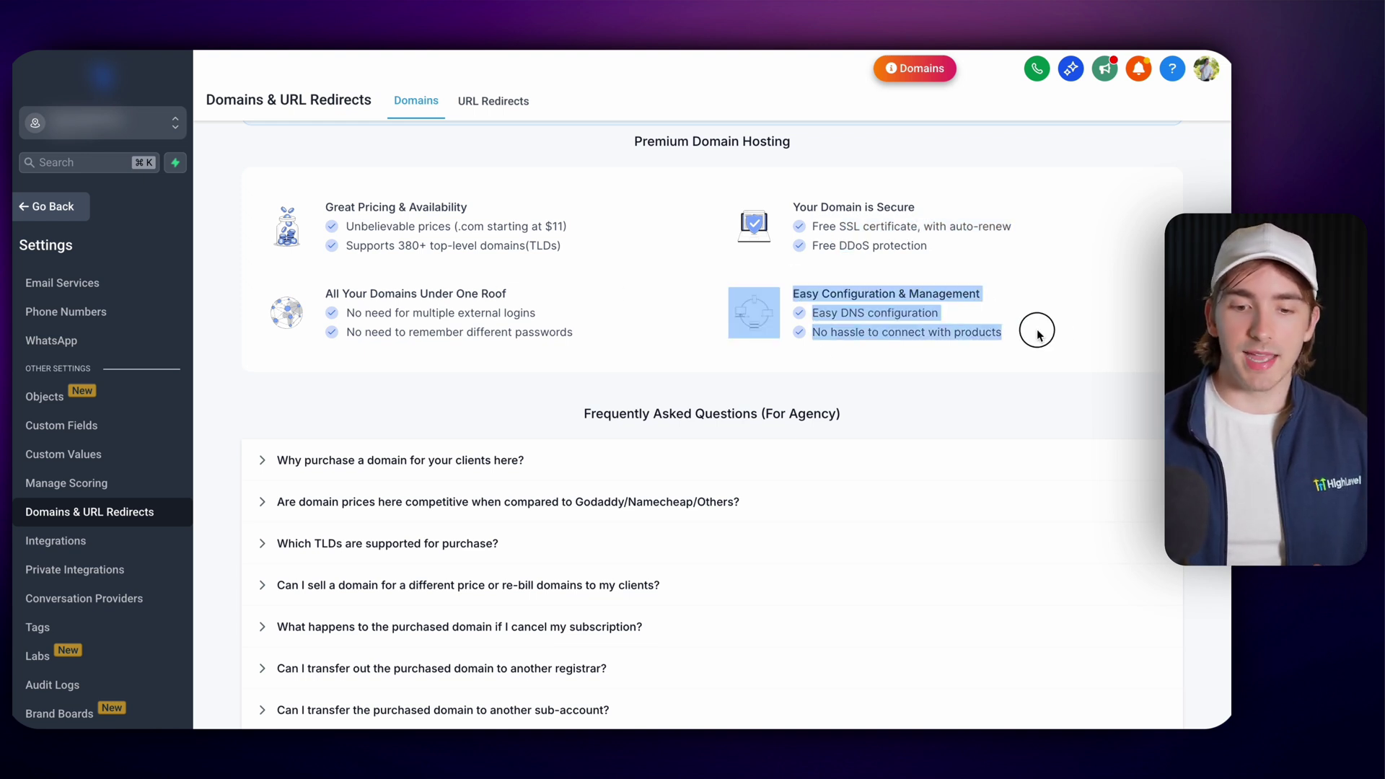
pyautogui.click(1059, 339)
pyautogui.scroll(-1, 866, 375)
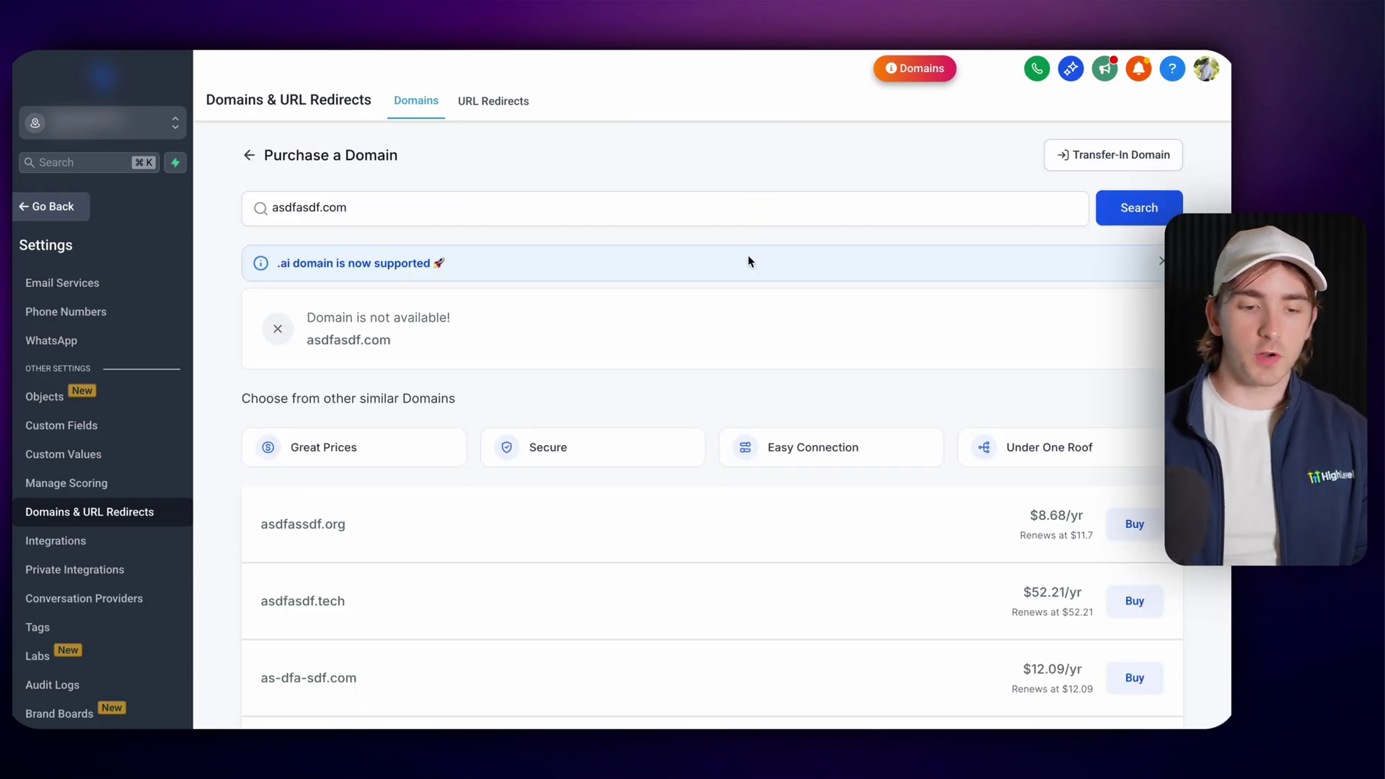
pyautogui.scroll(-2, 748, 261)
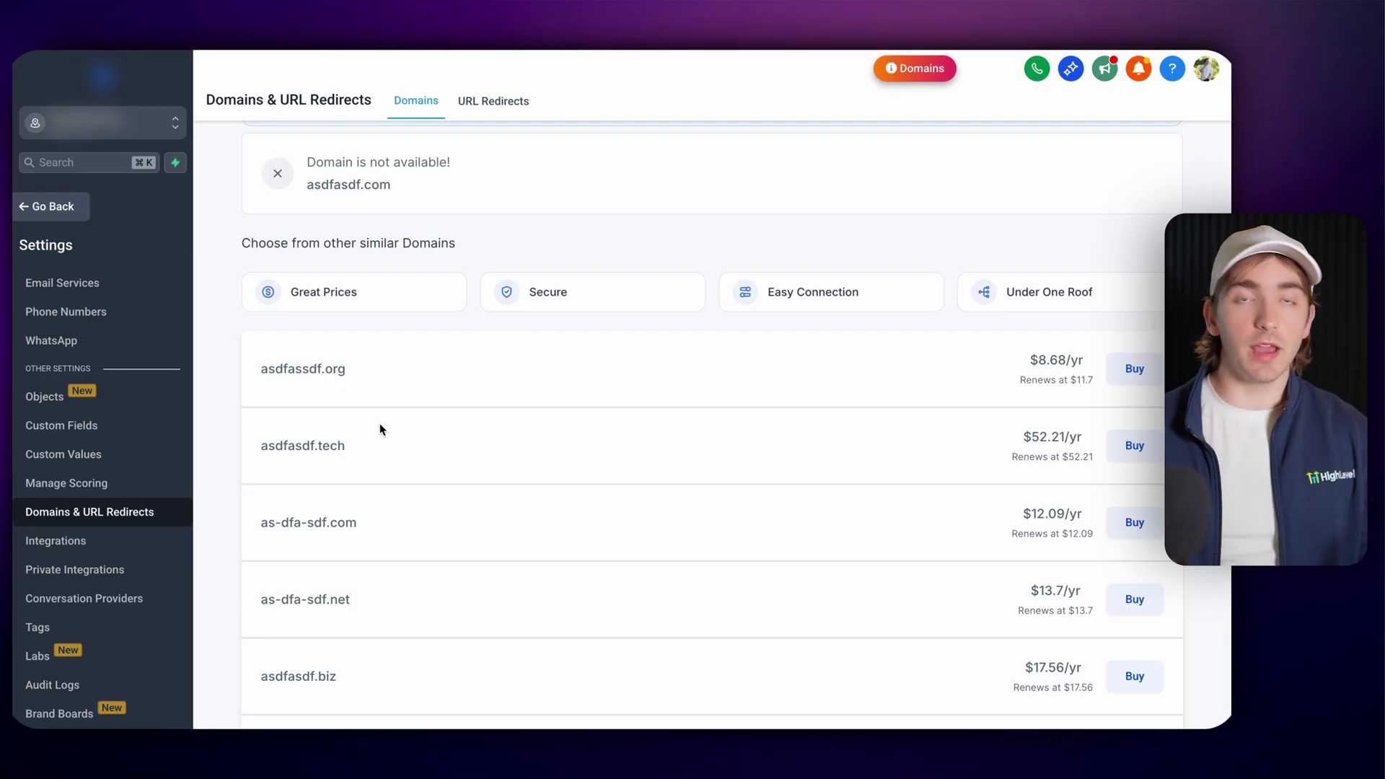
pyautogui.scroll(-2, 382, 430)
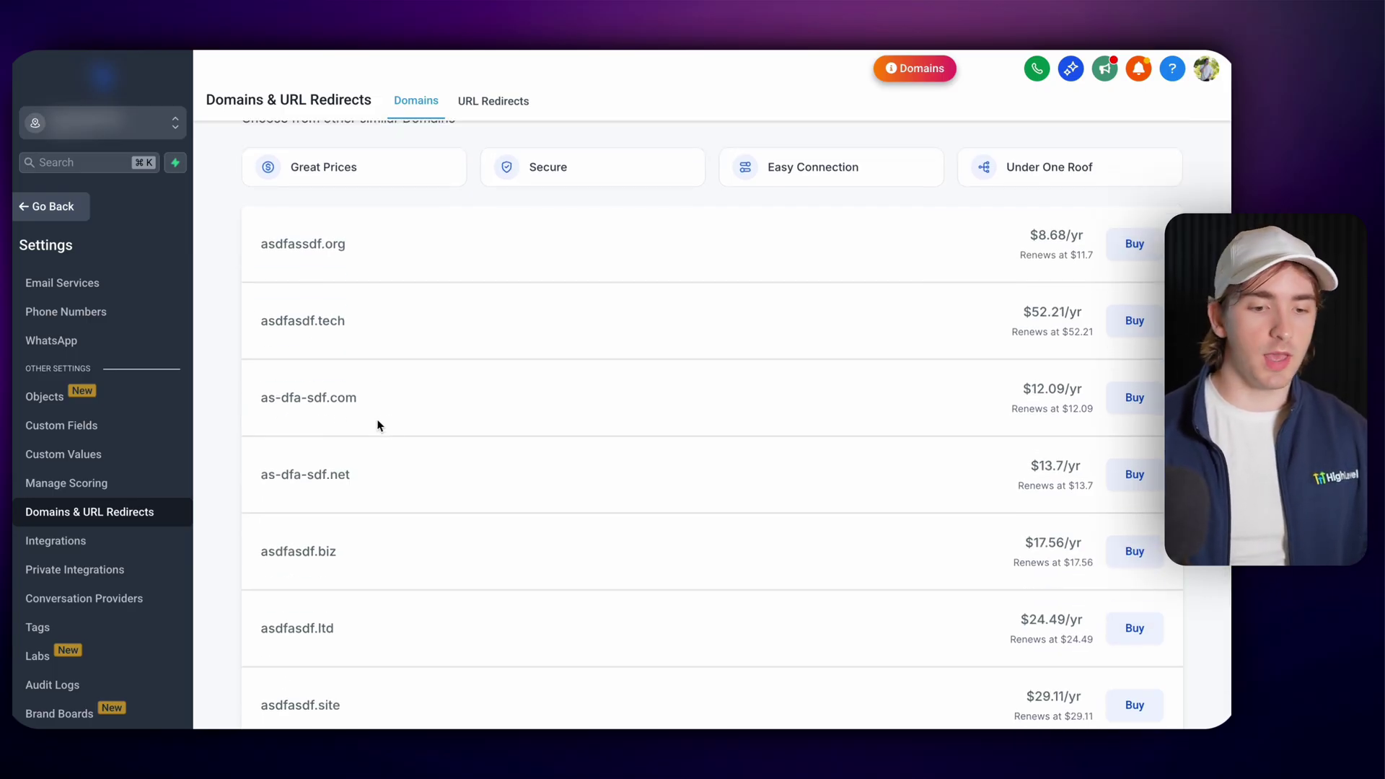
pyautogui.tripleClick(339, 407)
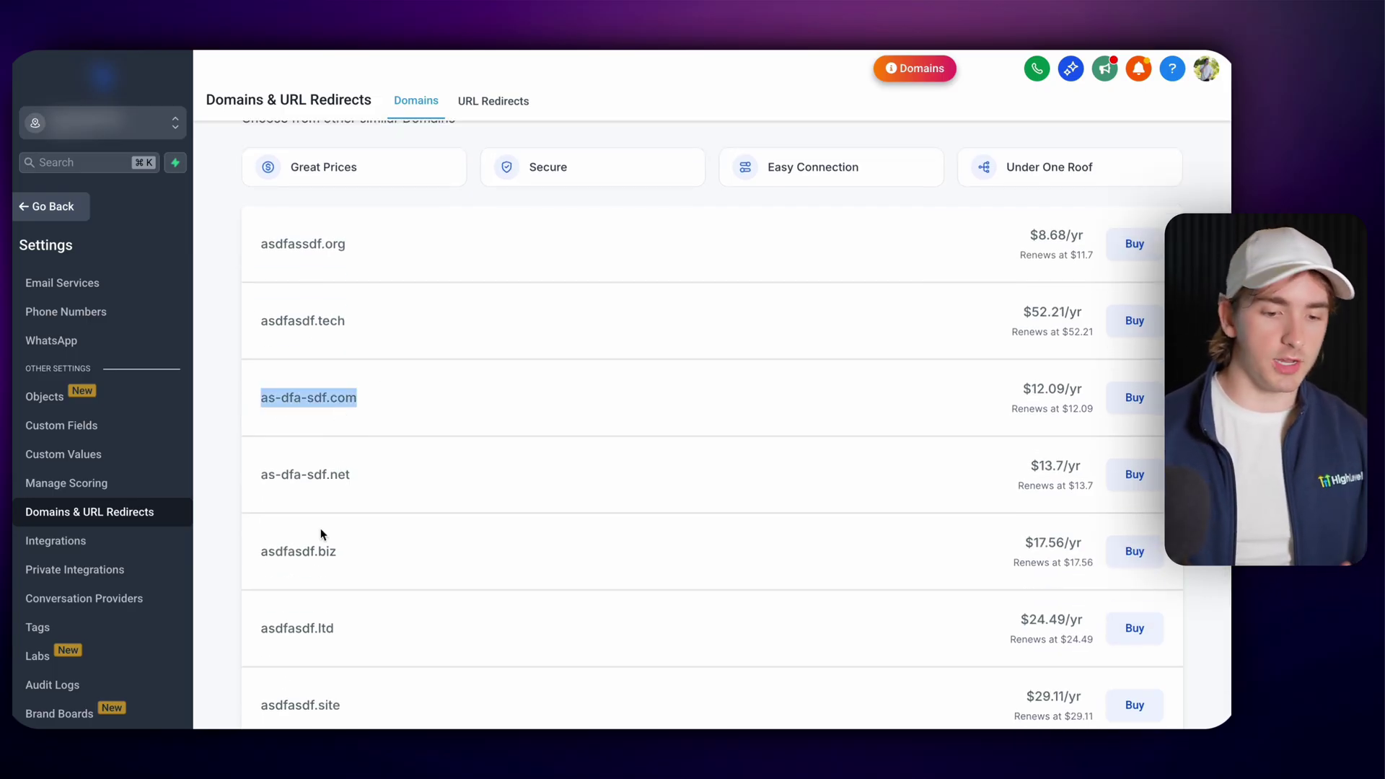
pyautogui.scroll(-2, 333, 587)
pyautogui.scroll(6, 828, 567)
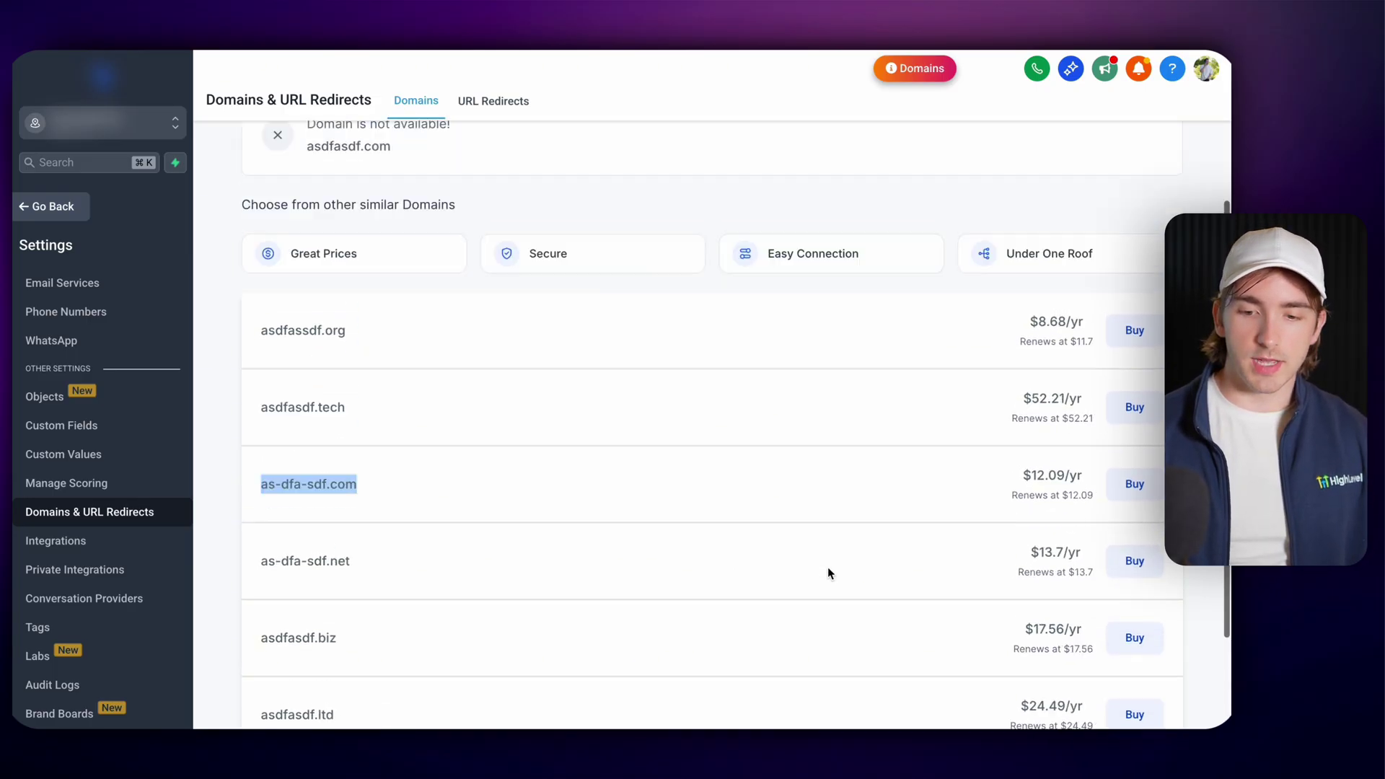
pyautogui.scroll(-3, 442, 498)
pyautogui.click(442, 498)
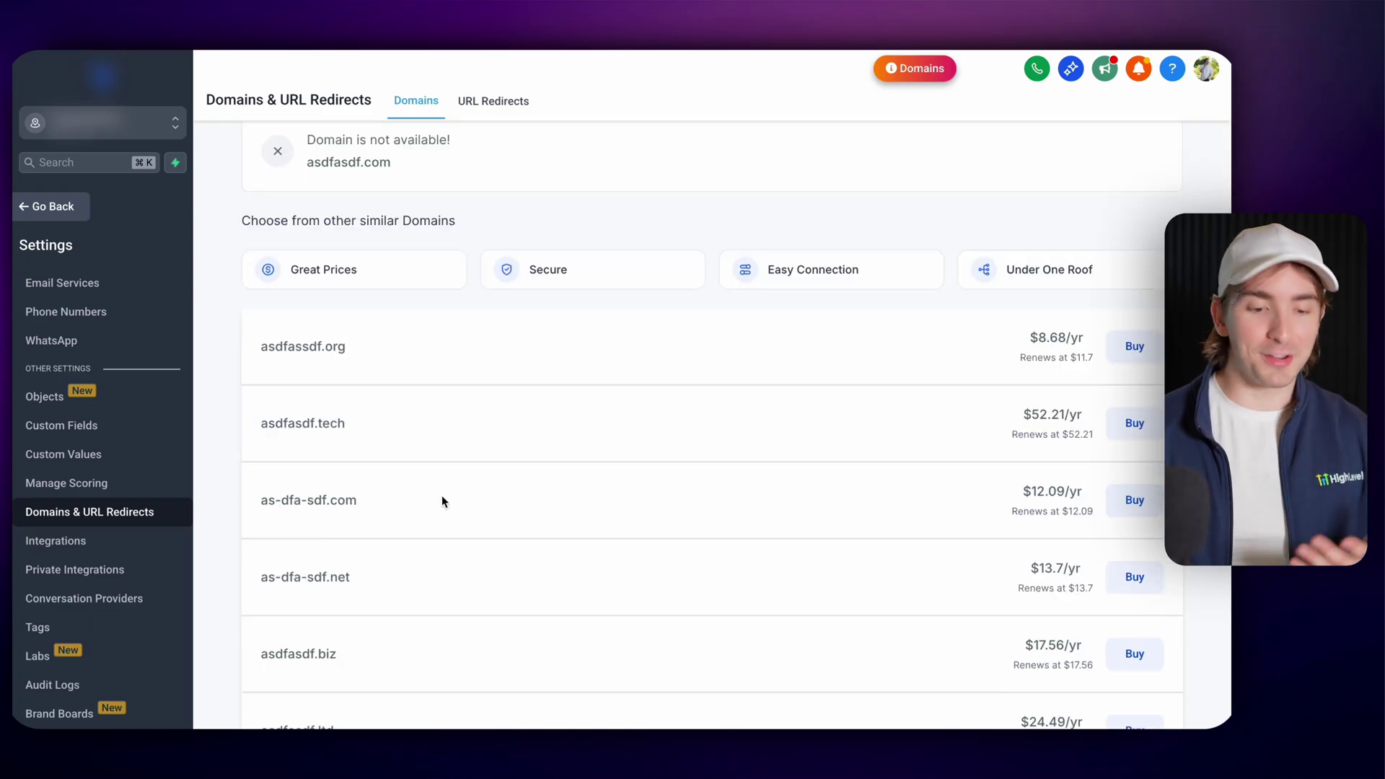
# - Buy as-dfa-sdf.com at one year for $12.09, dropping .org/.net/.uk add-ons and accepting the terms
pyautogui.click(1135, 500)
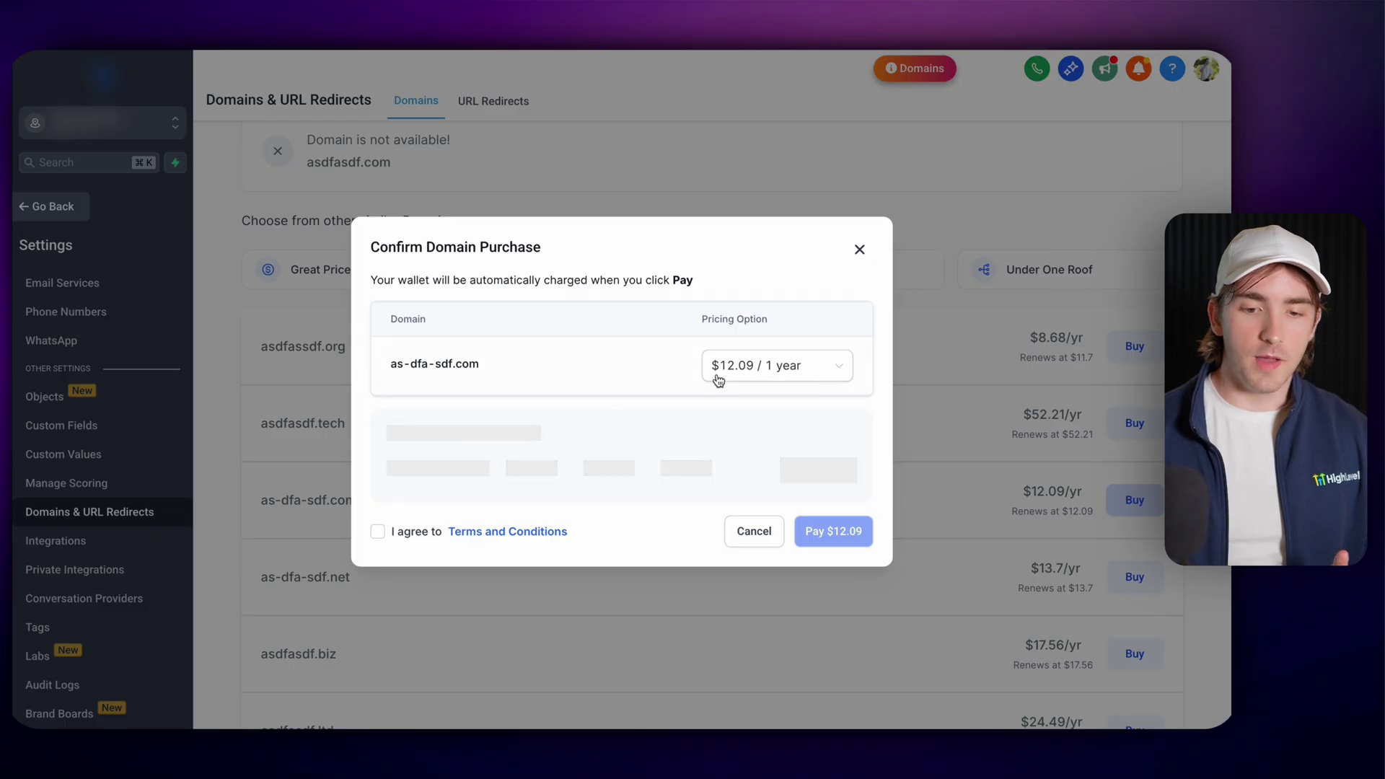
pyautogui.click(745, 371)
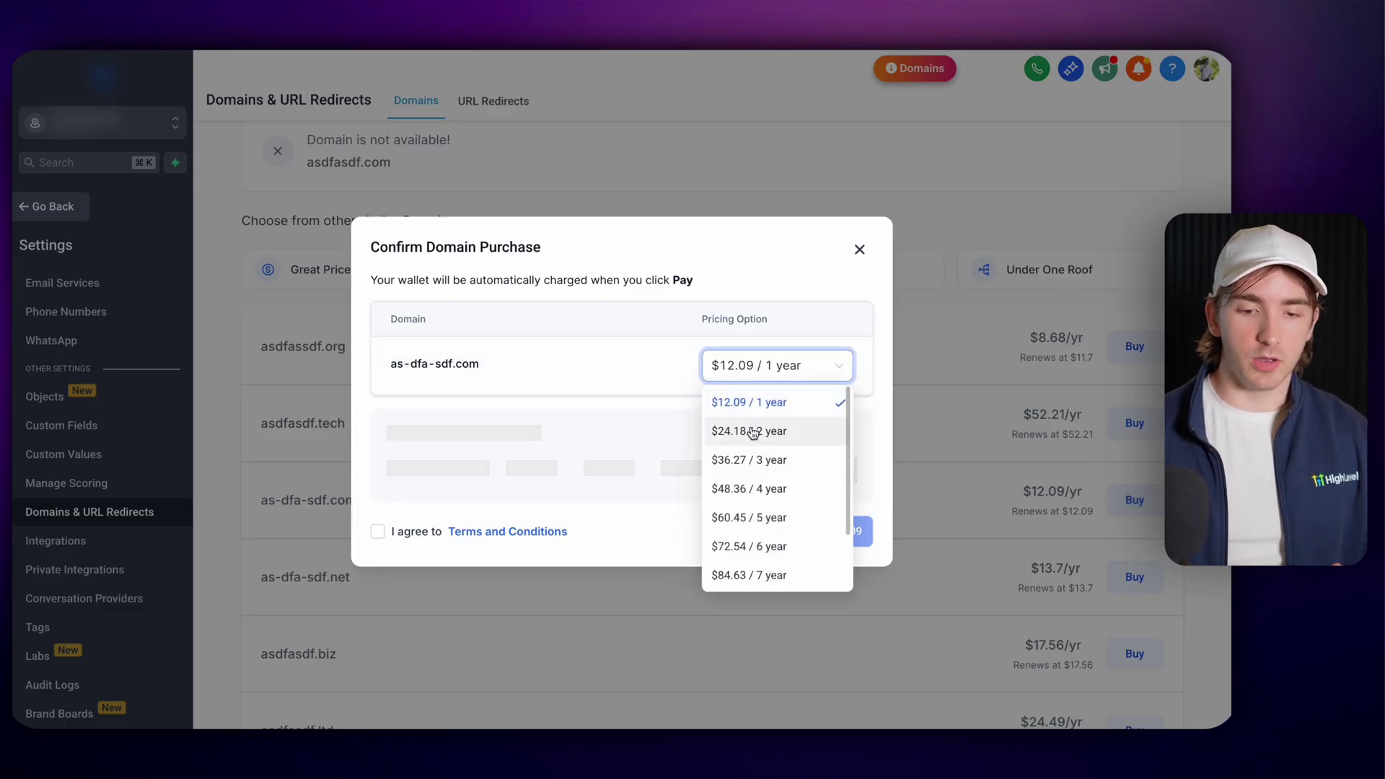
pyautogui.click(765, 312)
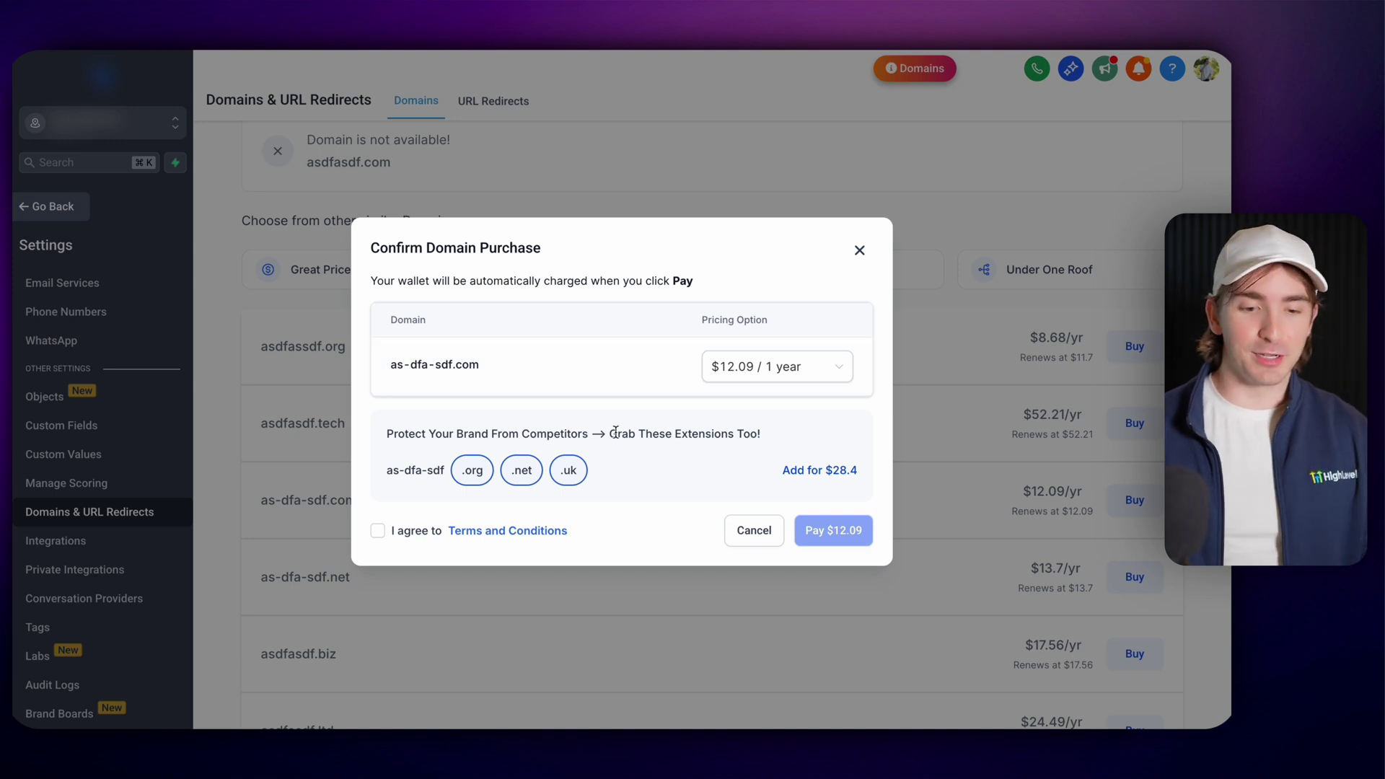
pyautogui.click(468, 479)
pyautogui.click(519, 483)
pyautogui.click(575, 483)
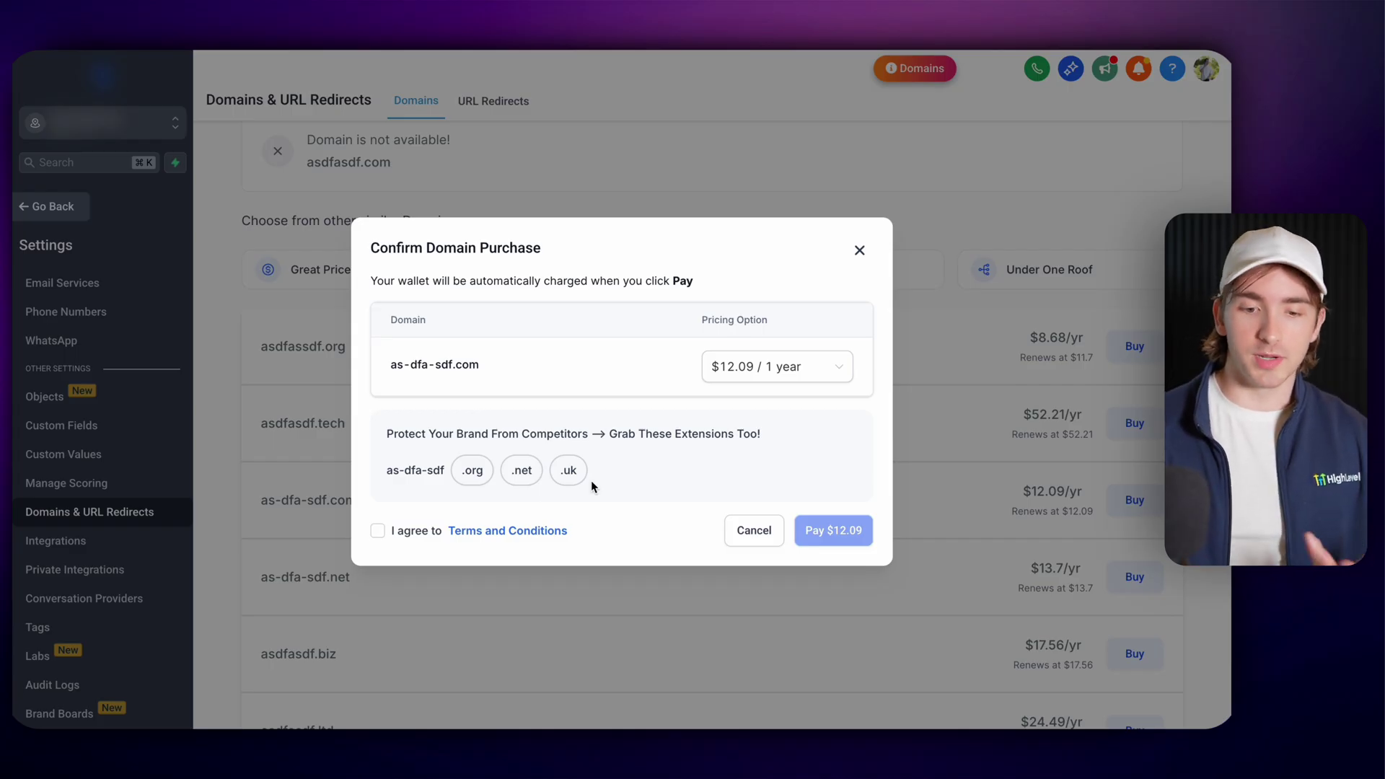
pyautogui.click(378, 530)
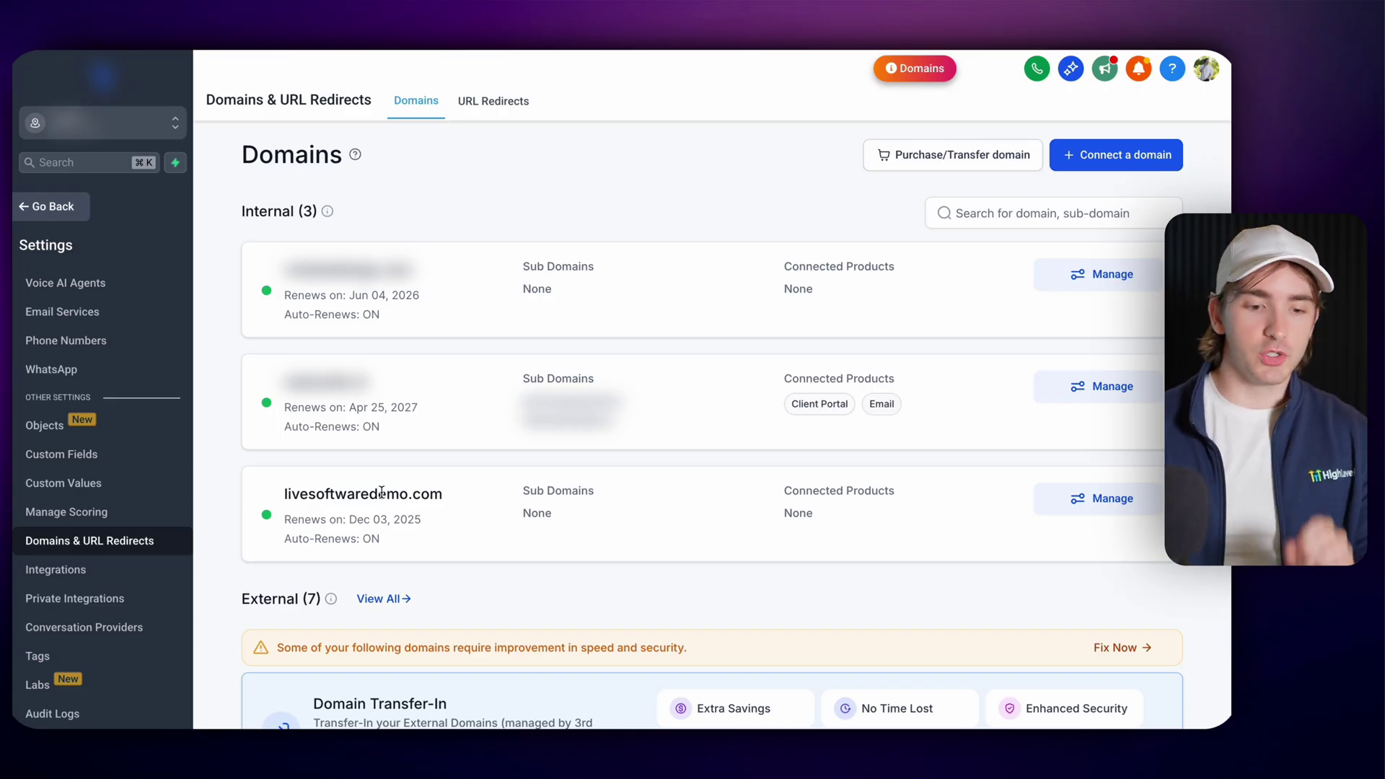
pyautogui.doubleClick(382, 492)
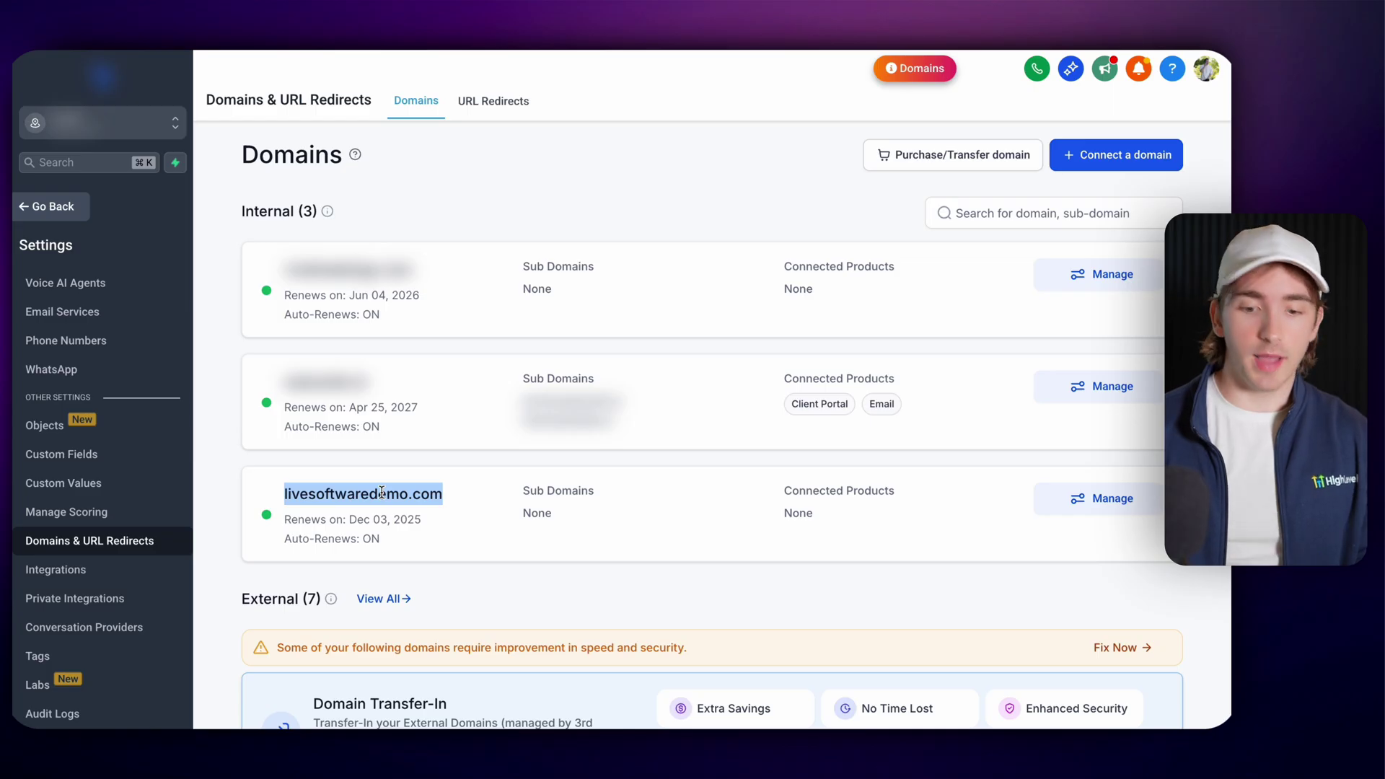
pyautogui.click(381, 492)
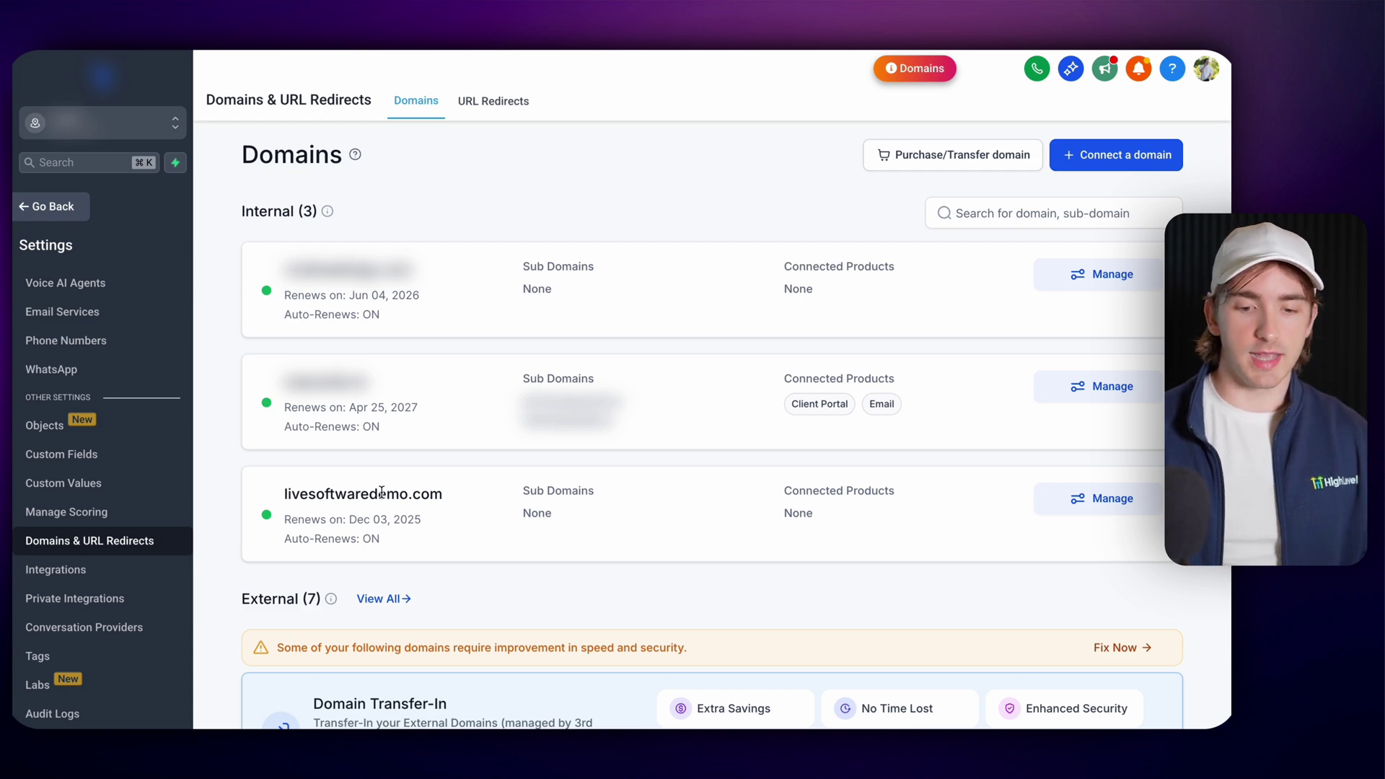
# - Open livesoftwaredemo.com's details and show its A and CNAME DNS records
pyautogui.click(1118, 514)
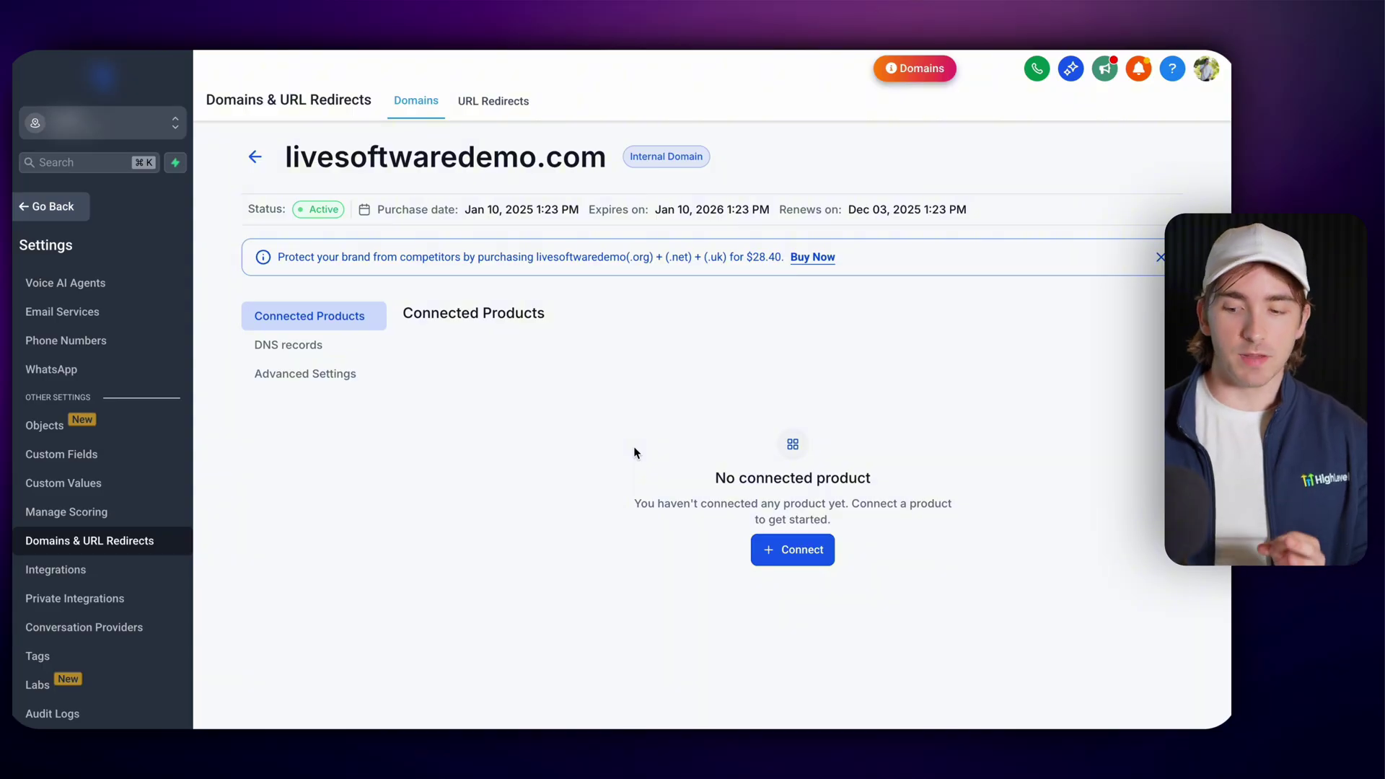
pyautogui.tripleClick(487, 312)
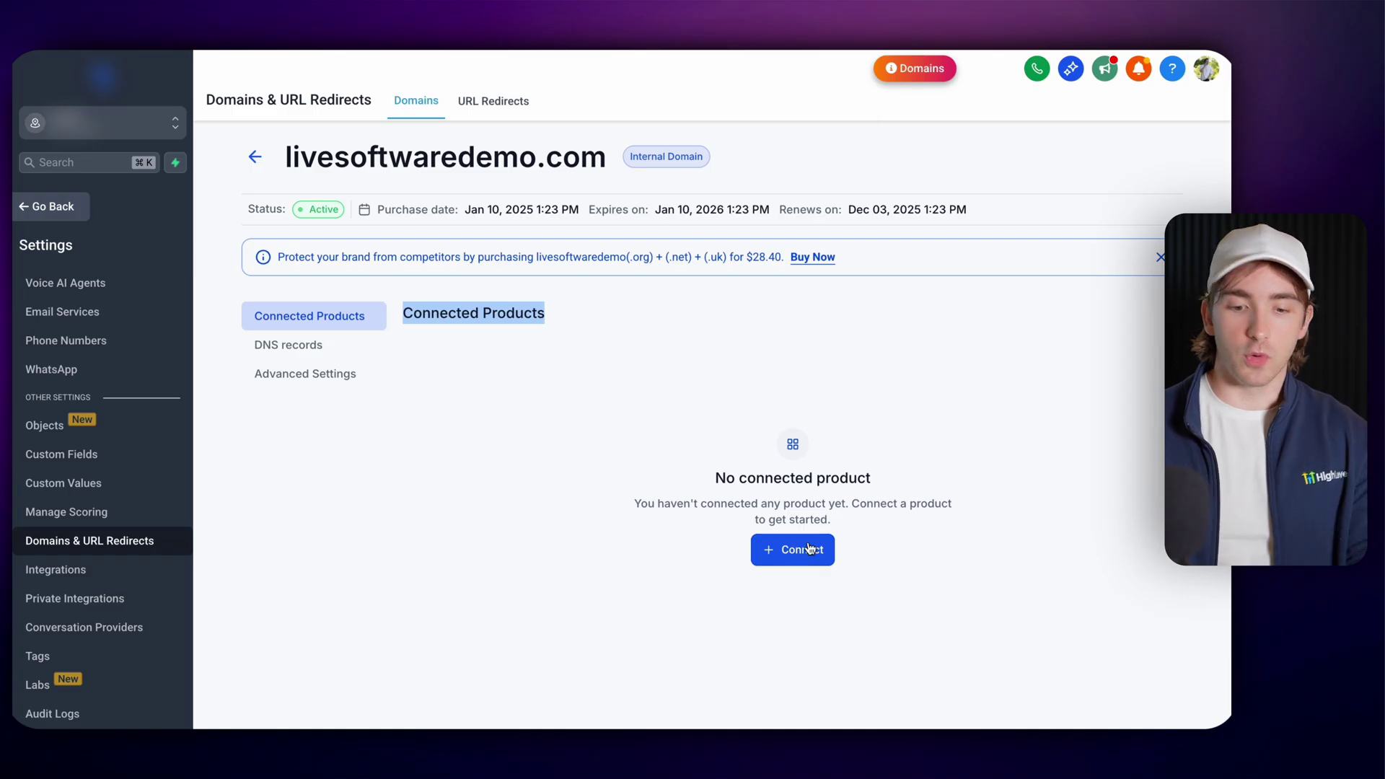
pyautogui.click(281, 345)
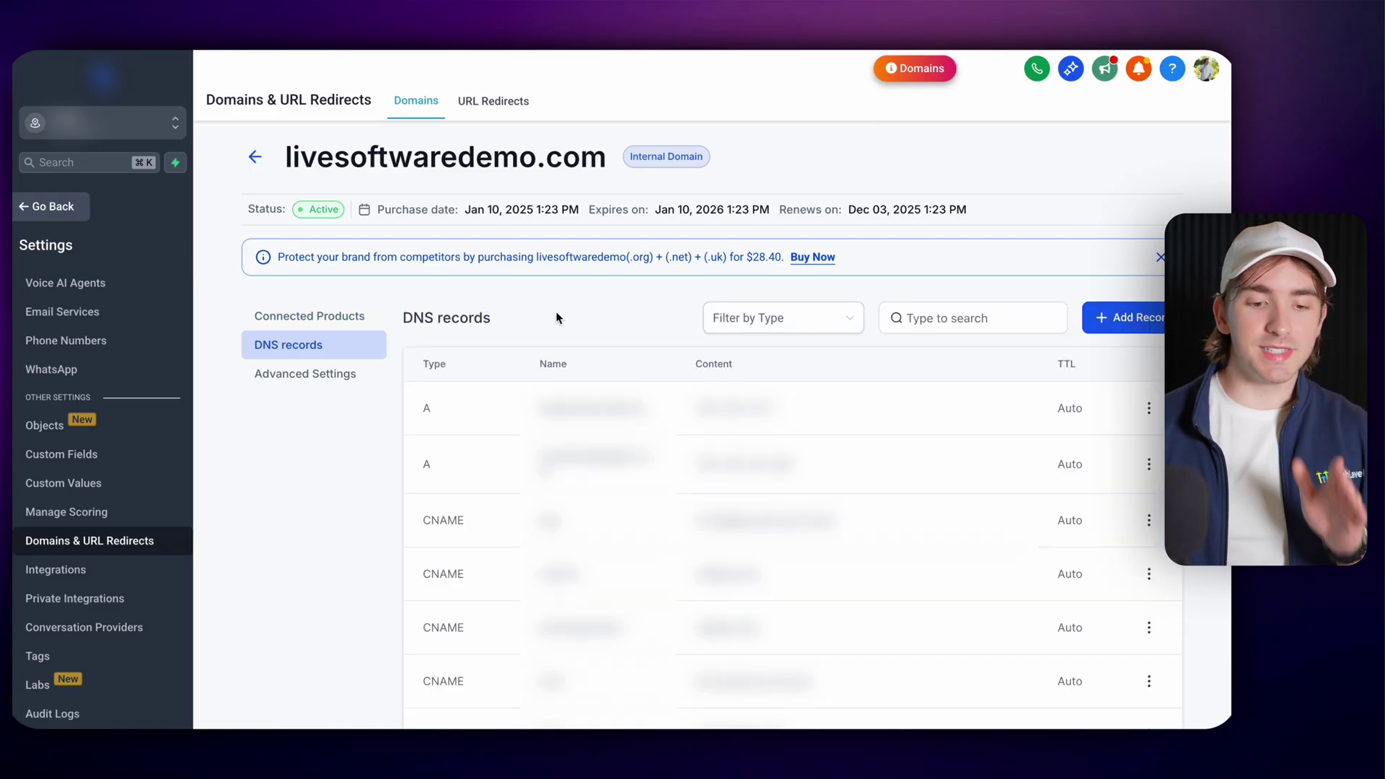
pyautogui.scroll(-3, 556, 319)
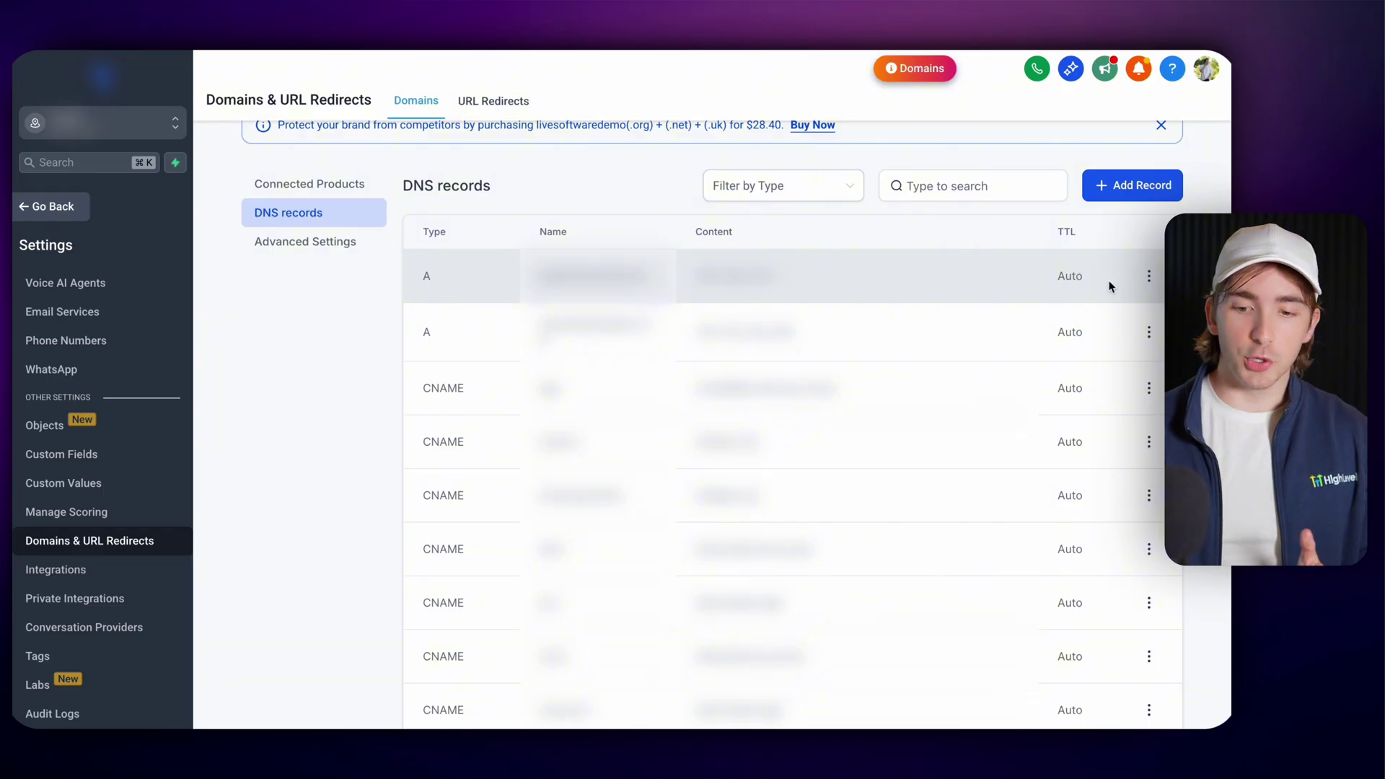
pyautogui.click(1148, 276)
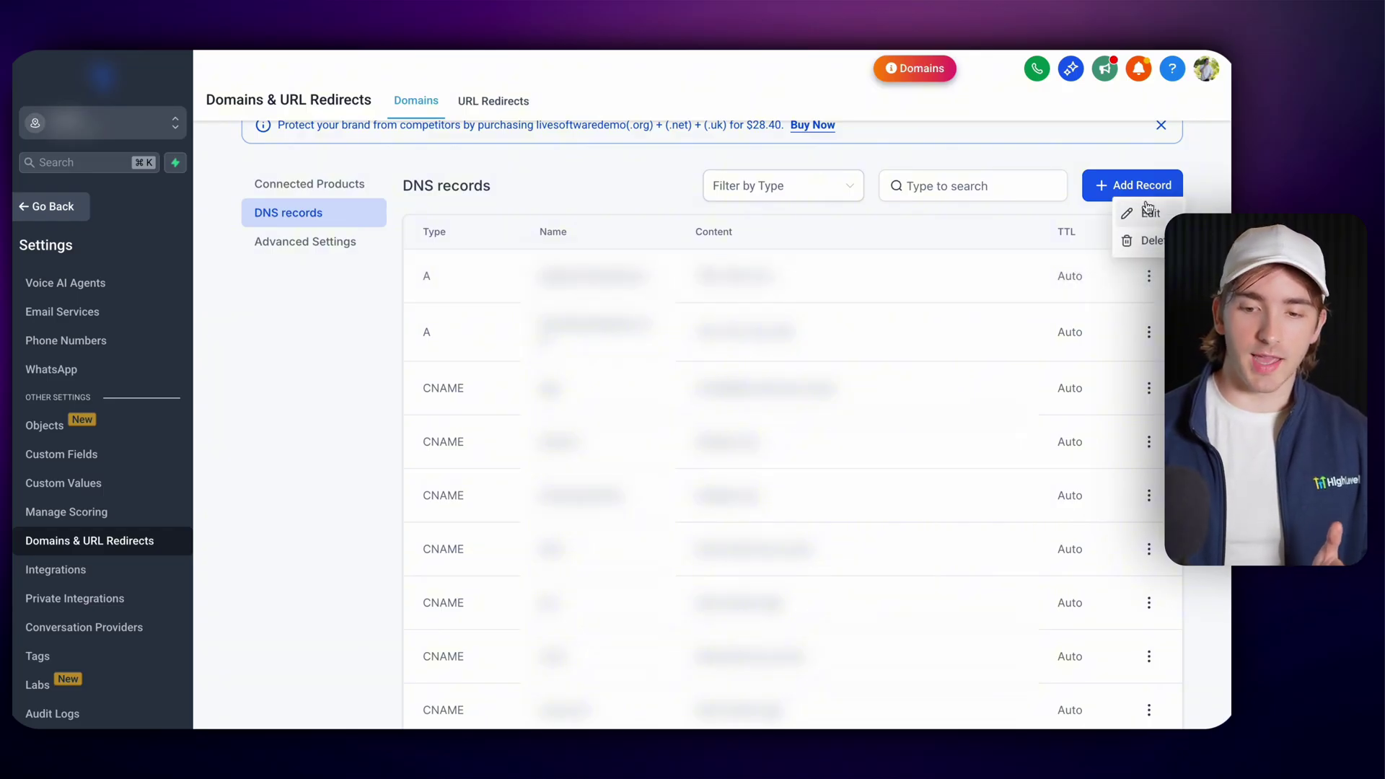
pyautogui.click(1104, 249)
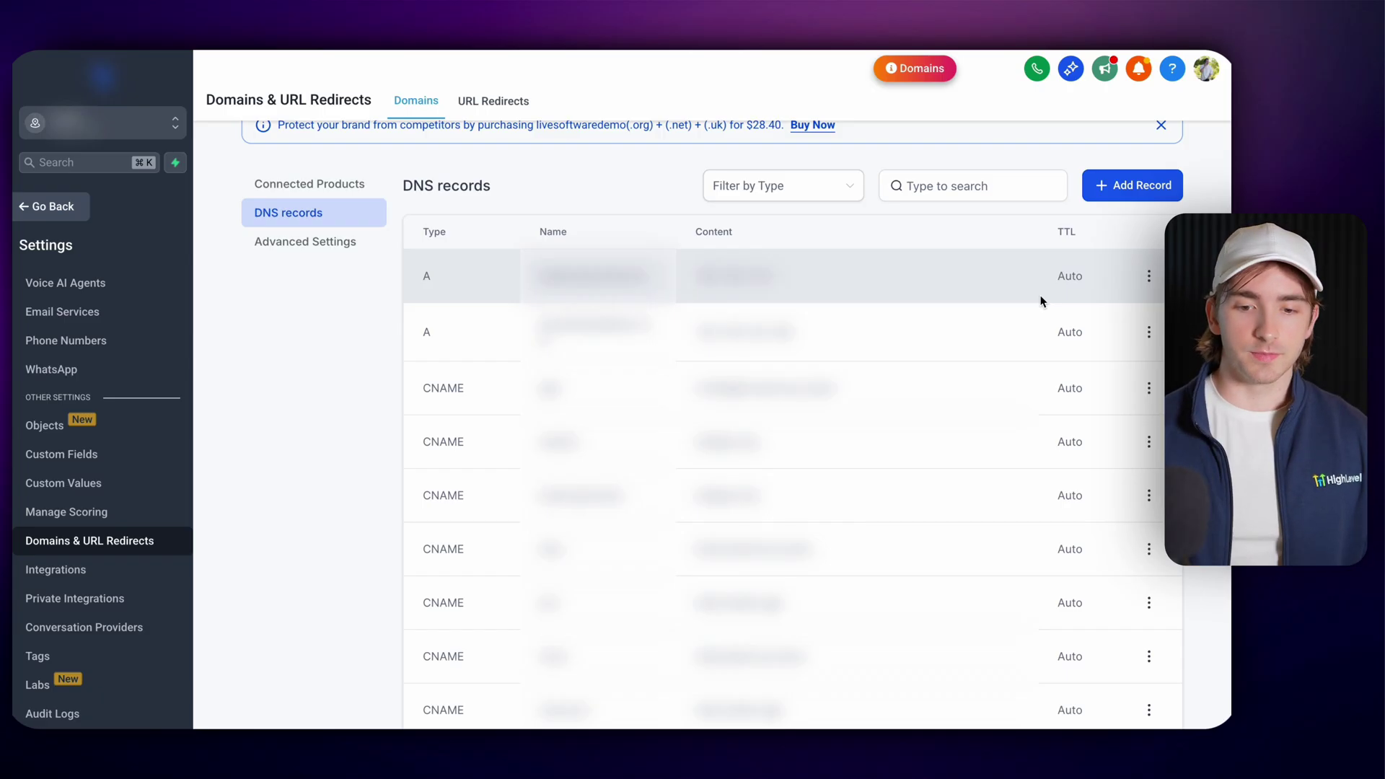
pyautogui.click(968, 189)
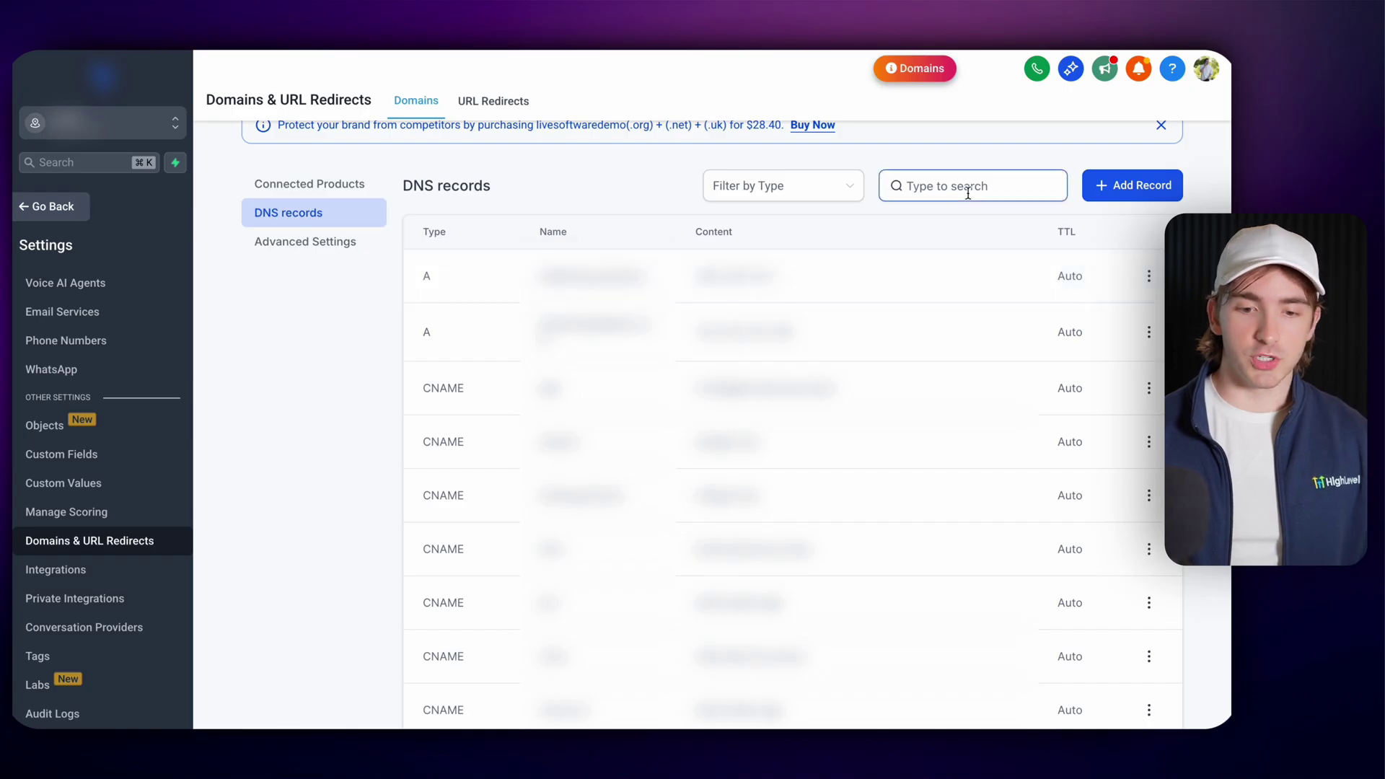
pyautogui.click(855, 191)
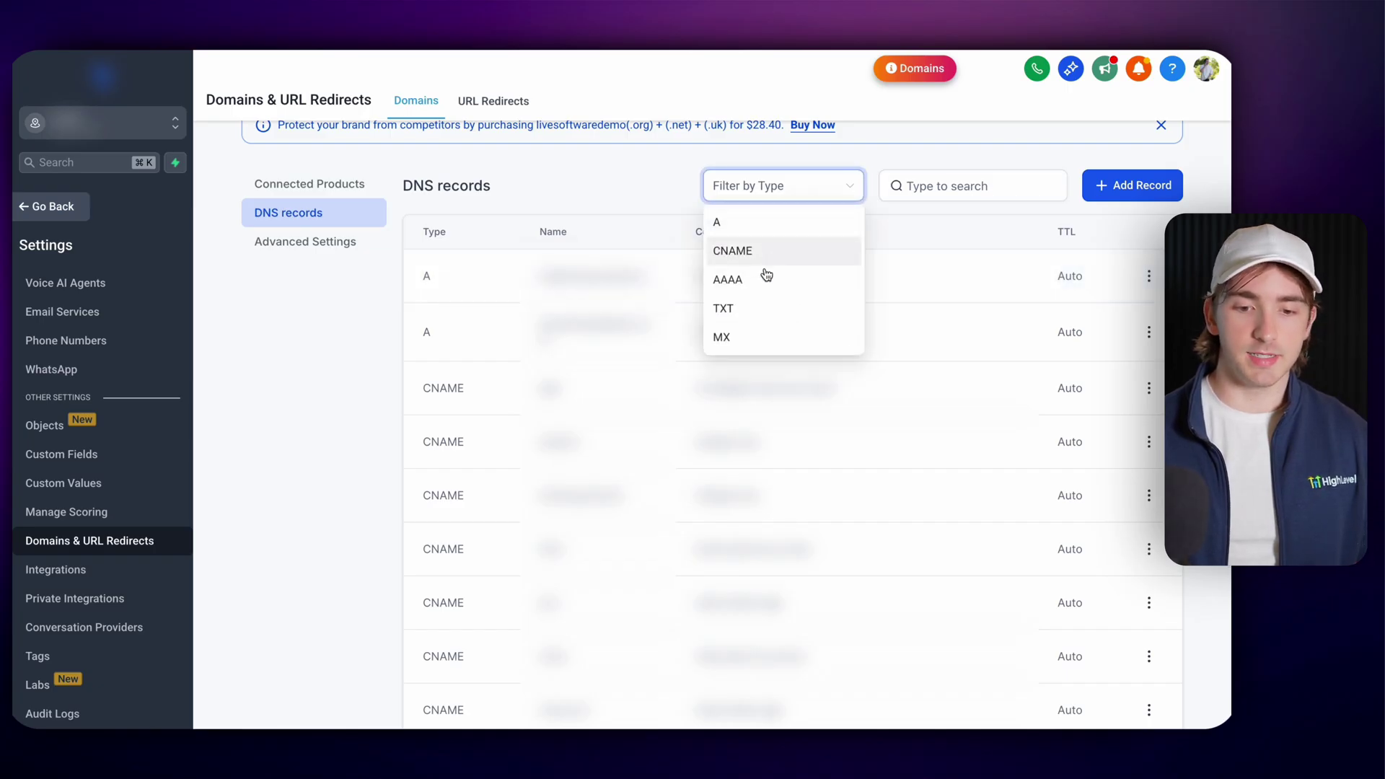
pyautogui.click(755, 160)
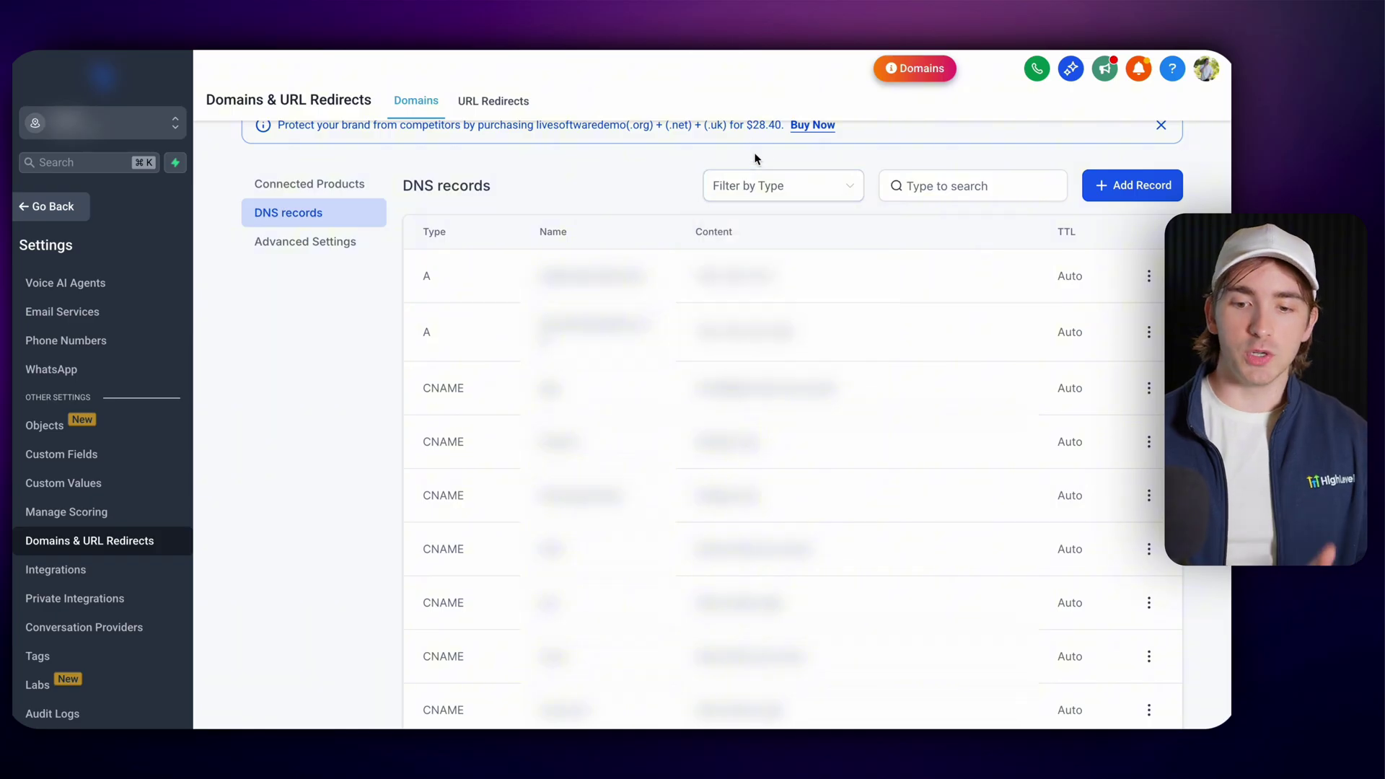
pyautogui.click(1097, 189)
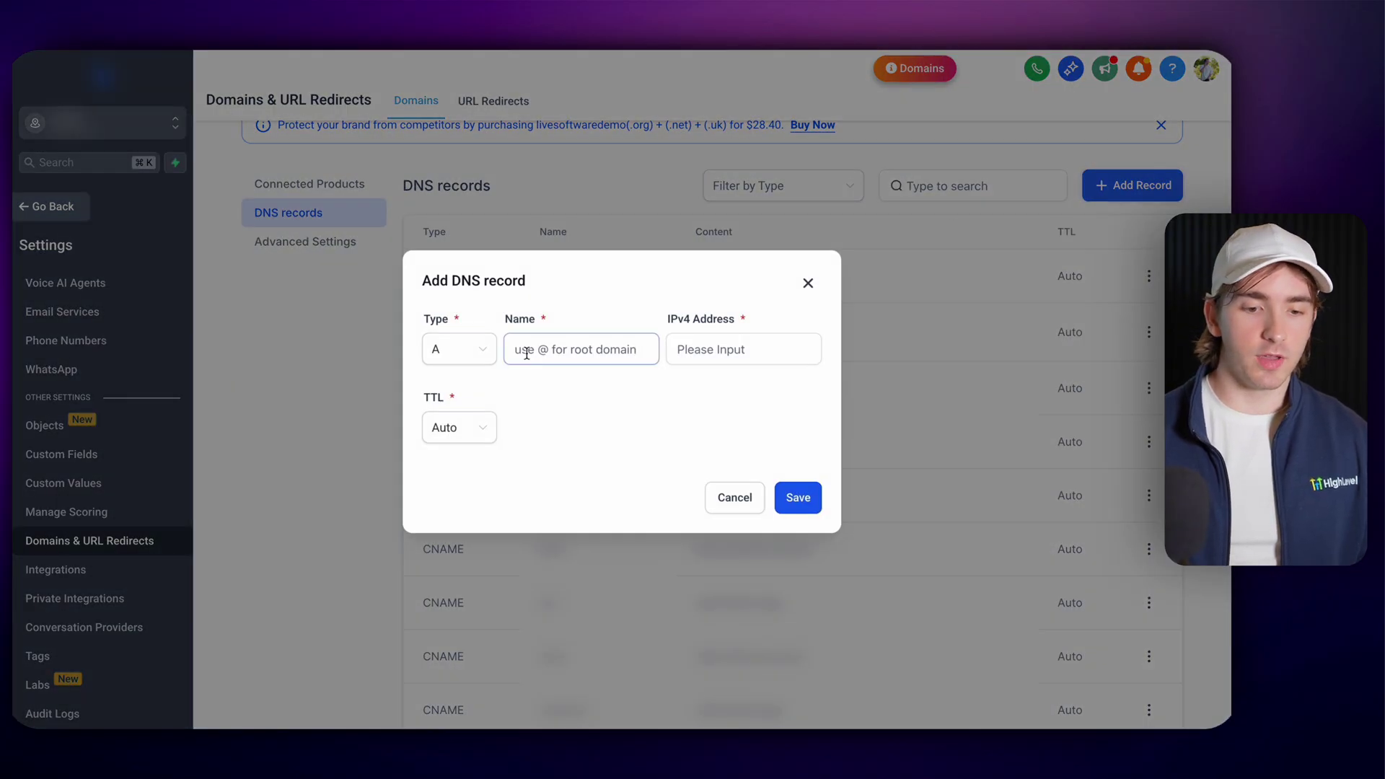
pyautogui.click(479, 356)
pyautogui.click(452, 411)
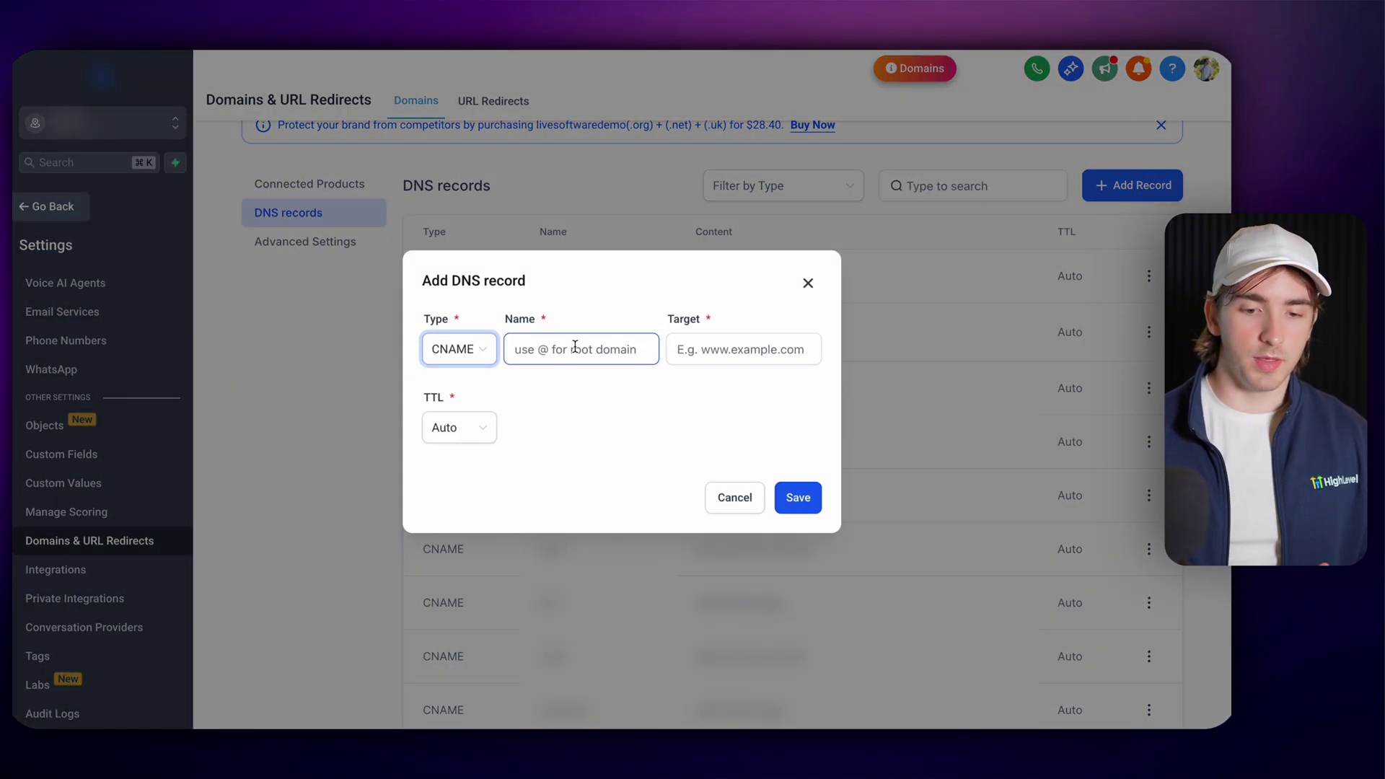
pyautogui.click(575, 347)
pyautogui.click(692, 359)
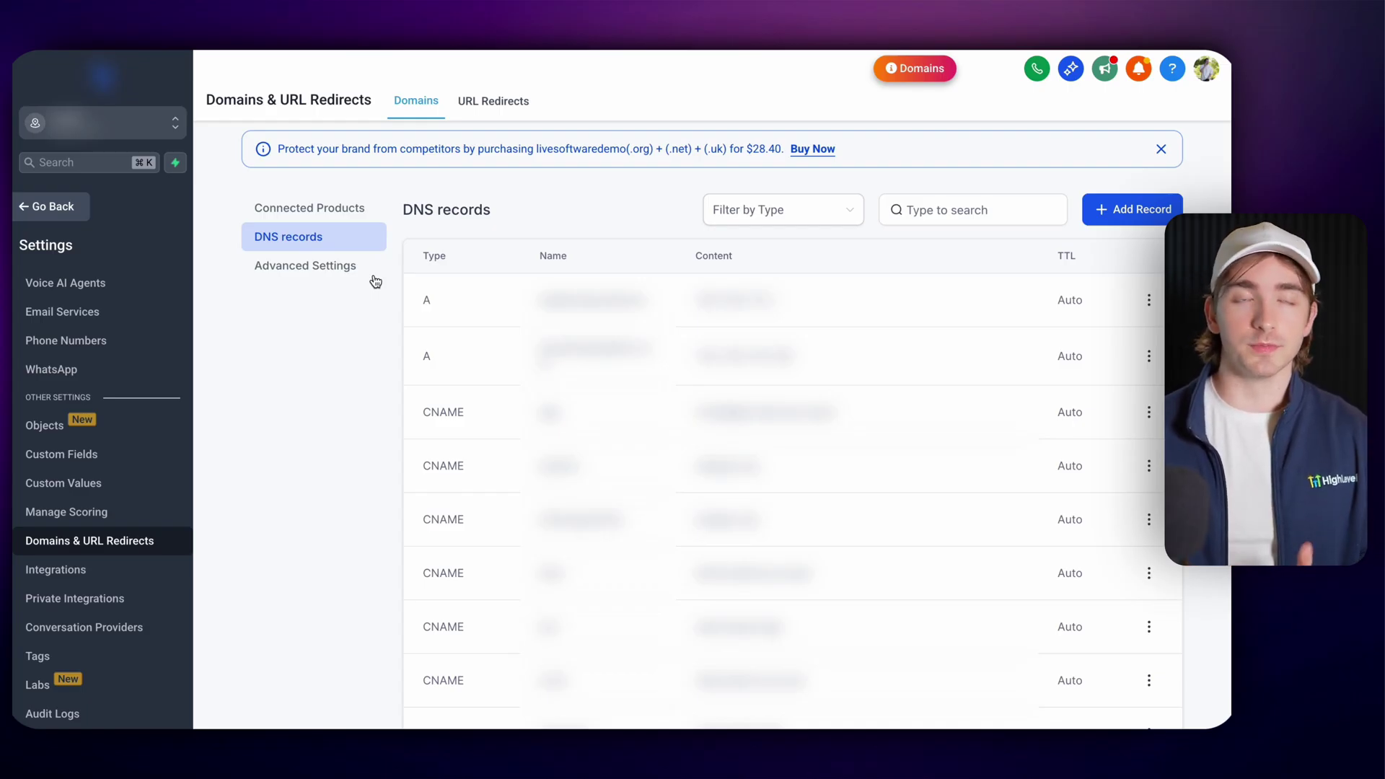
# - Open Advanced Settings to view the domain's renewal settings
pyautogui.click(345, 372)
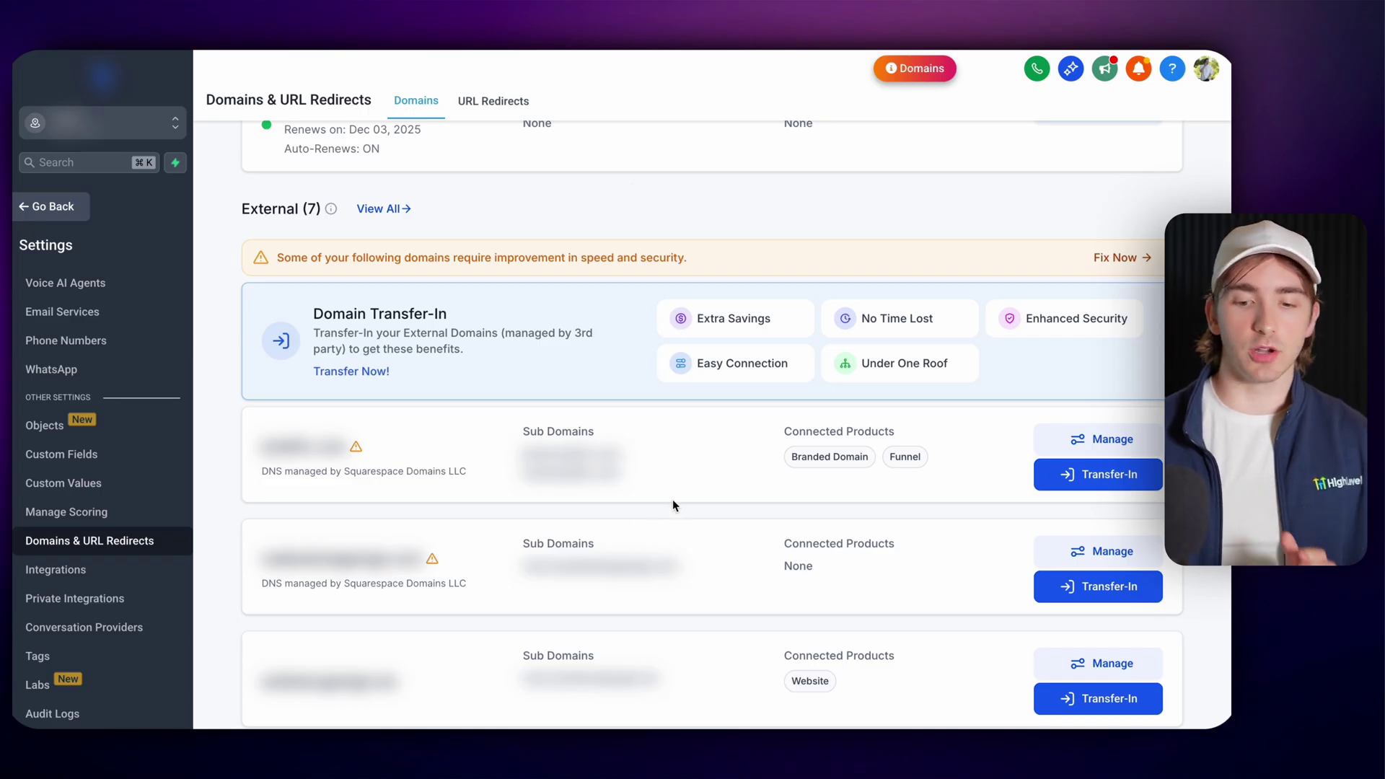
# - Scroll the Domains page down to the External (7) domains with their Transfer-In buttons
pyautogui.scroll(5, 672, 505)
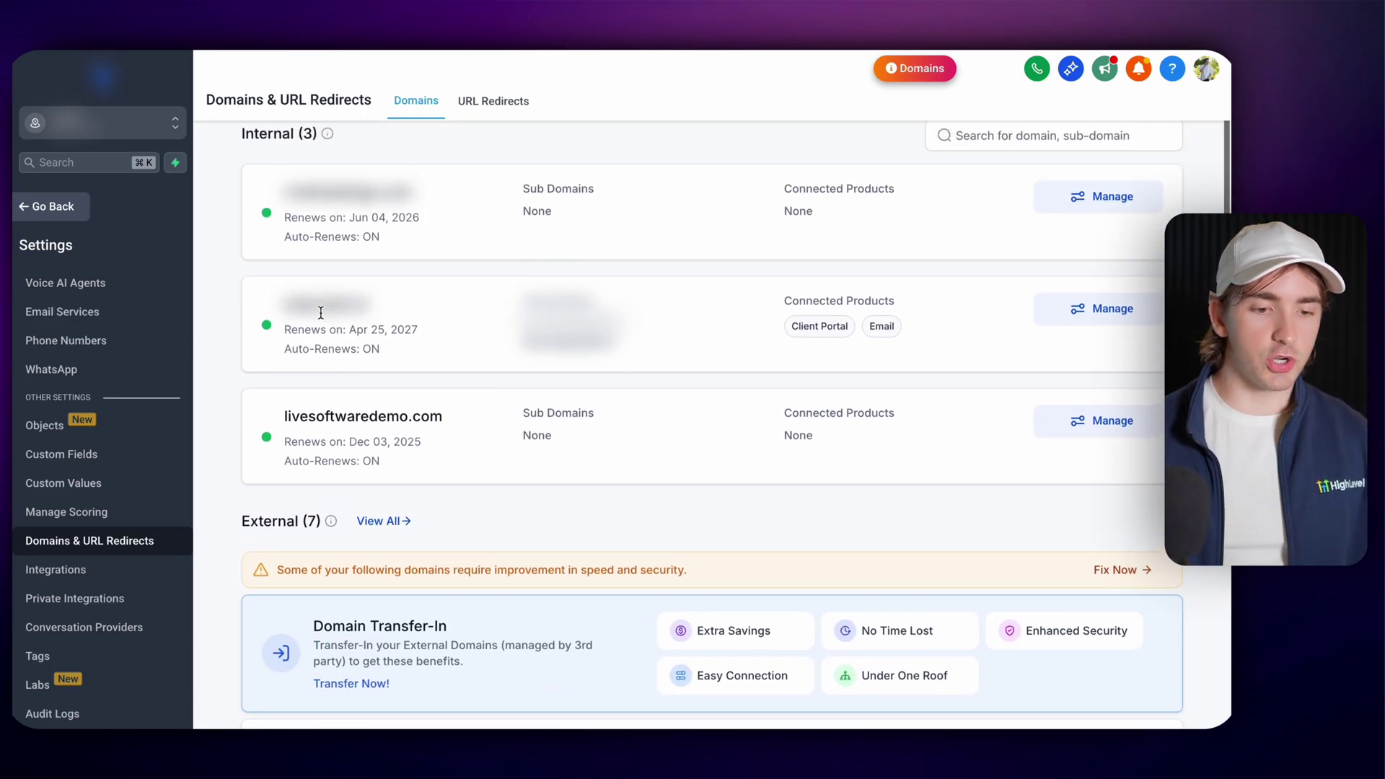
pyautogui.scroll(2, 321, 313)
pyautogui.moveTo(245, 211); pyautogui.dragTo(374, 218)
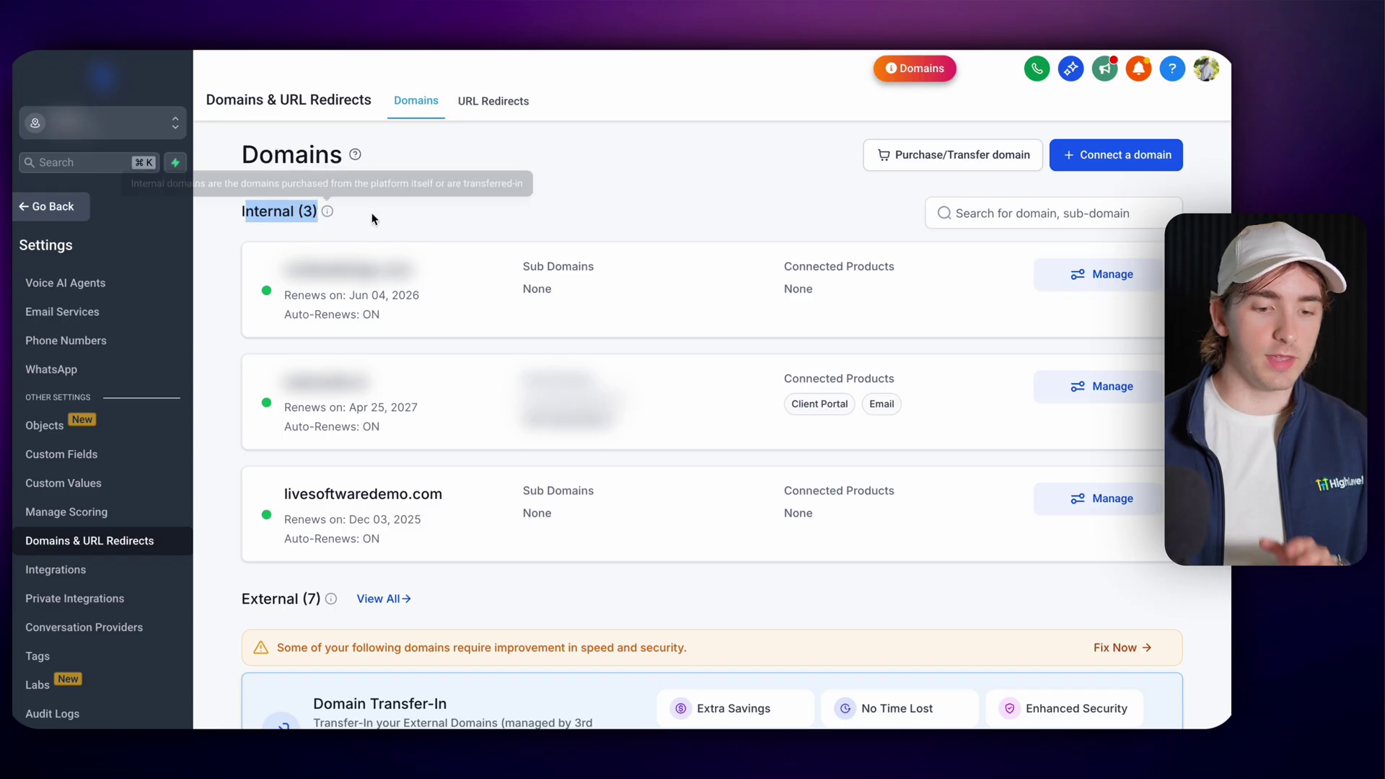
pyautogui.click(374, 219)
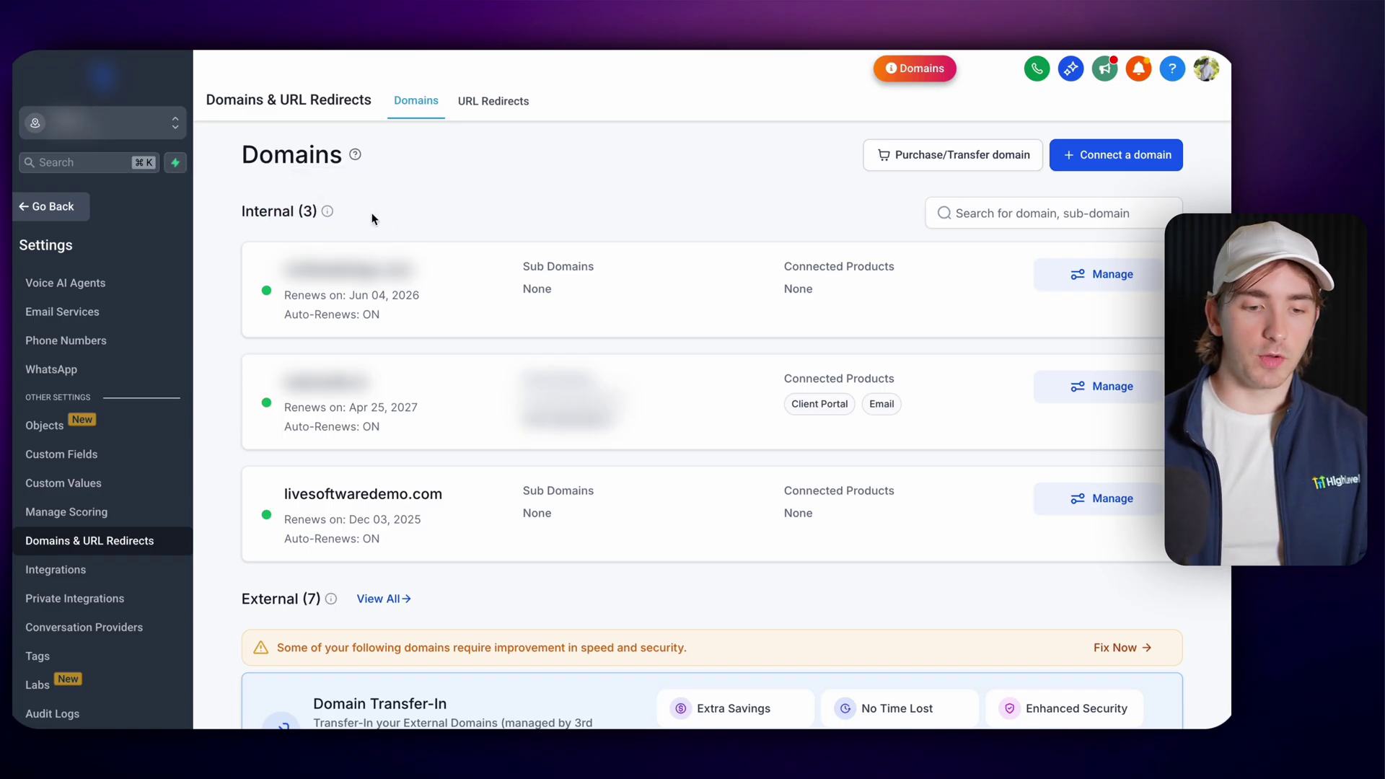
pyautogui.scroll(-5, 489, 433)
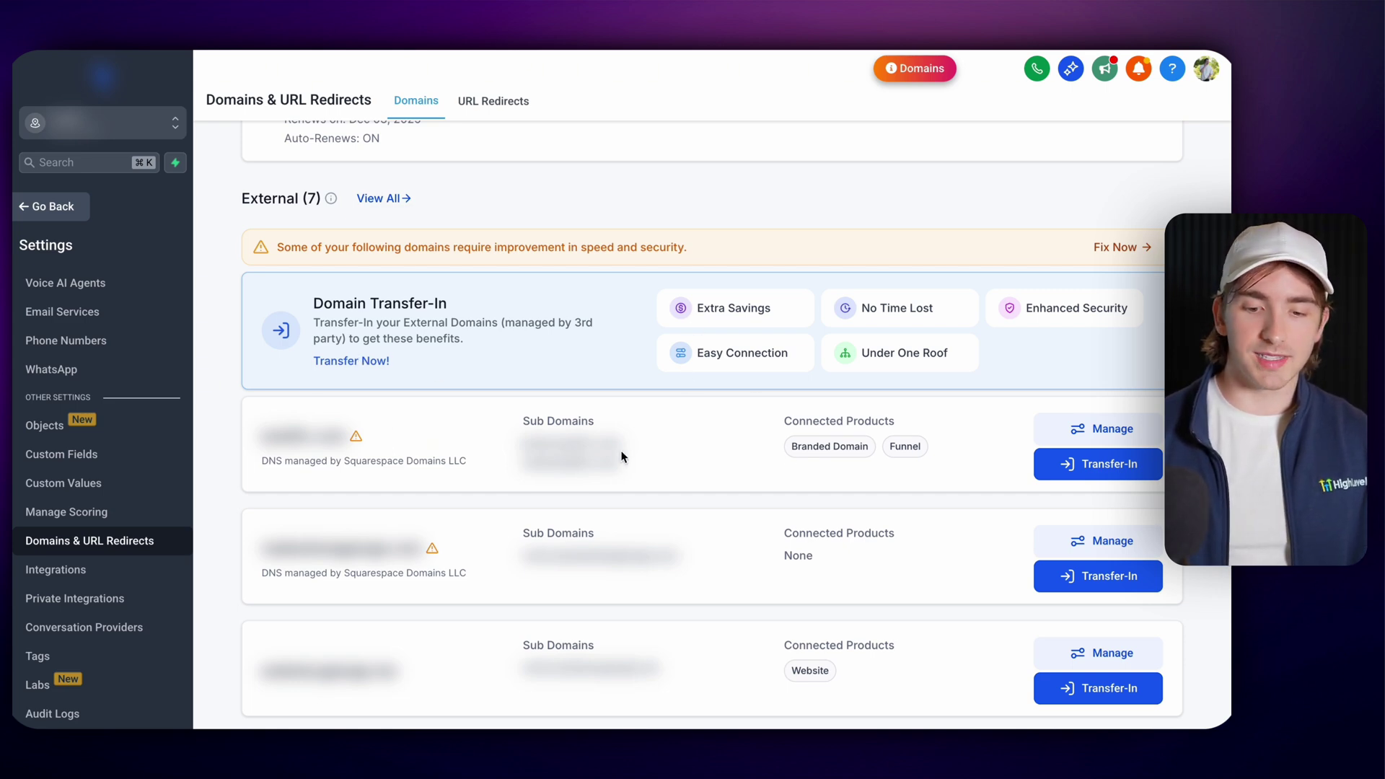
# - Start a Transfer-In for the first external domain to reach its eligibility check
pyautogui.click(1066, 466)
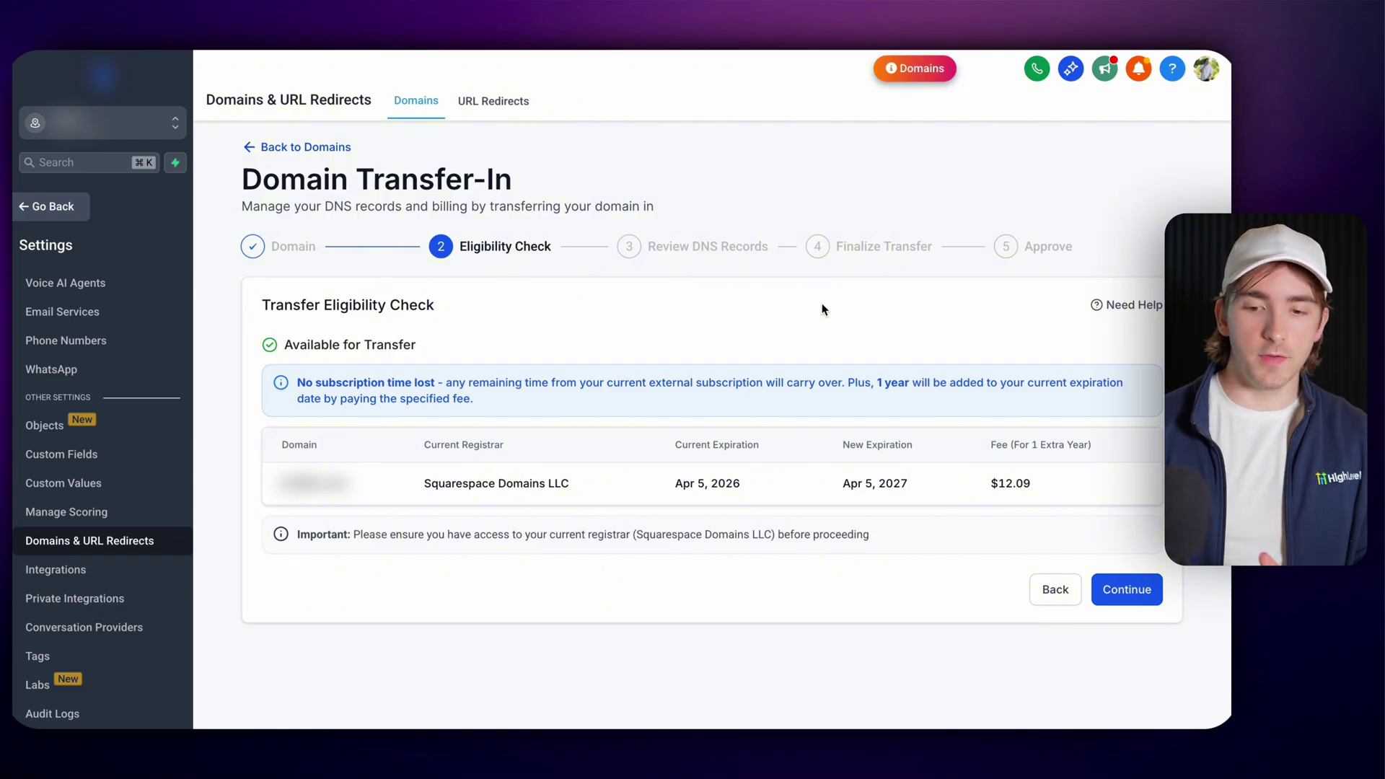
pyautogui.click(1120, 309)
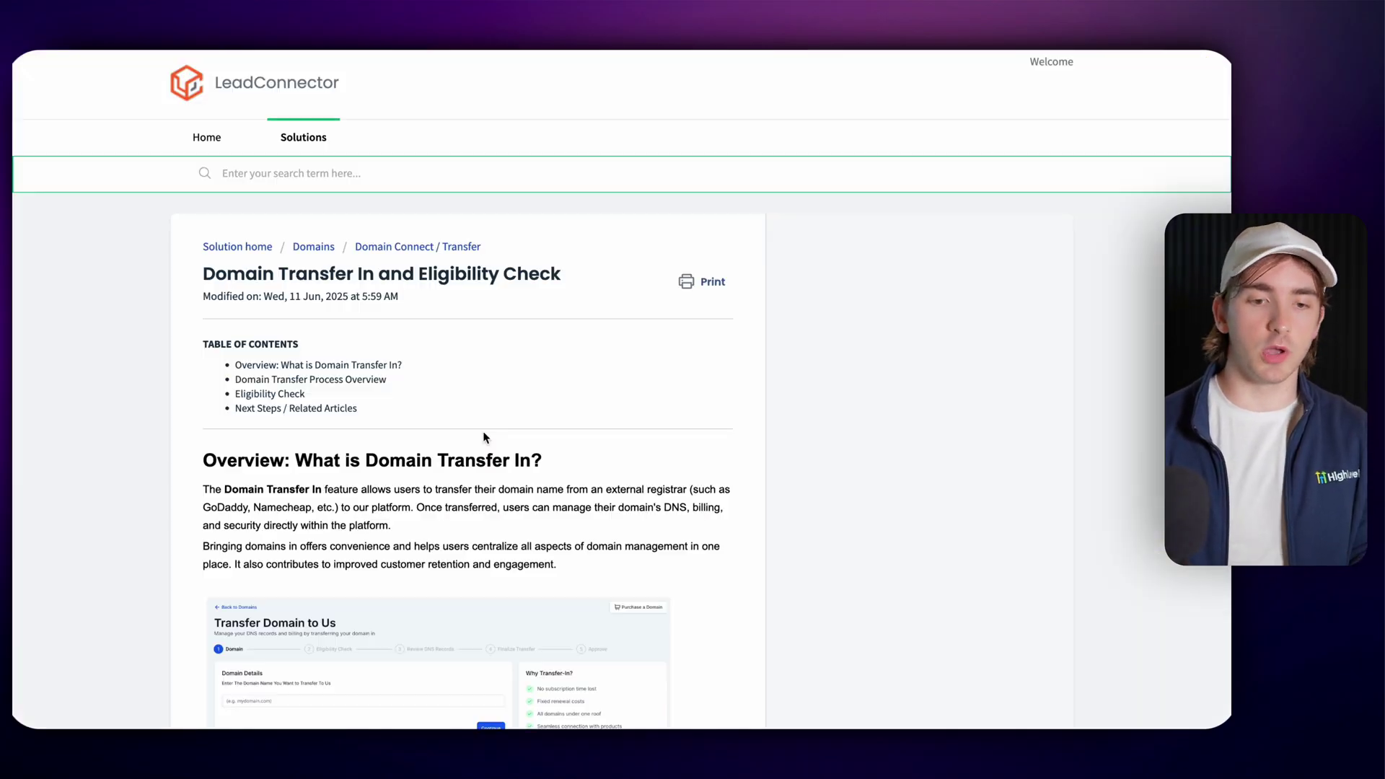
pyautogui.scroll(-6, 483, 433)
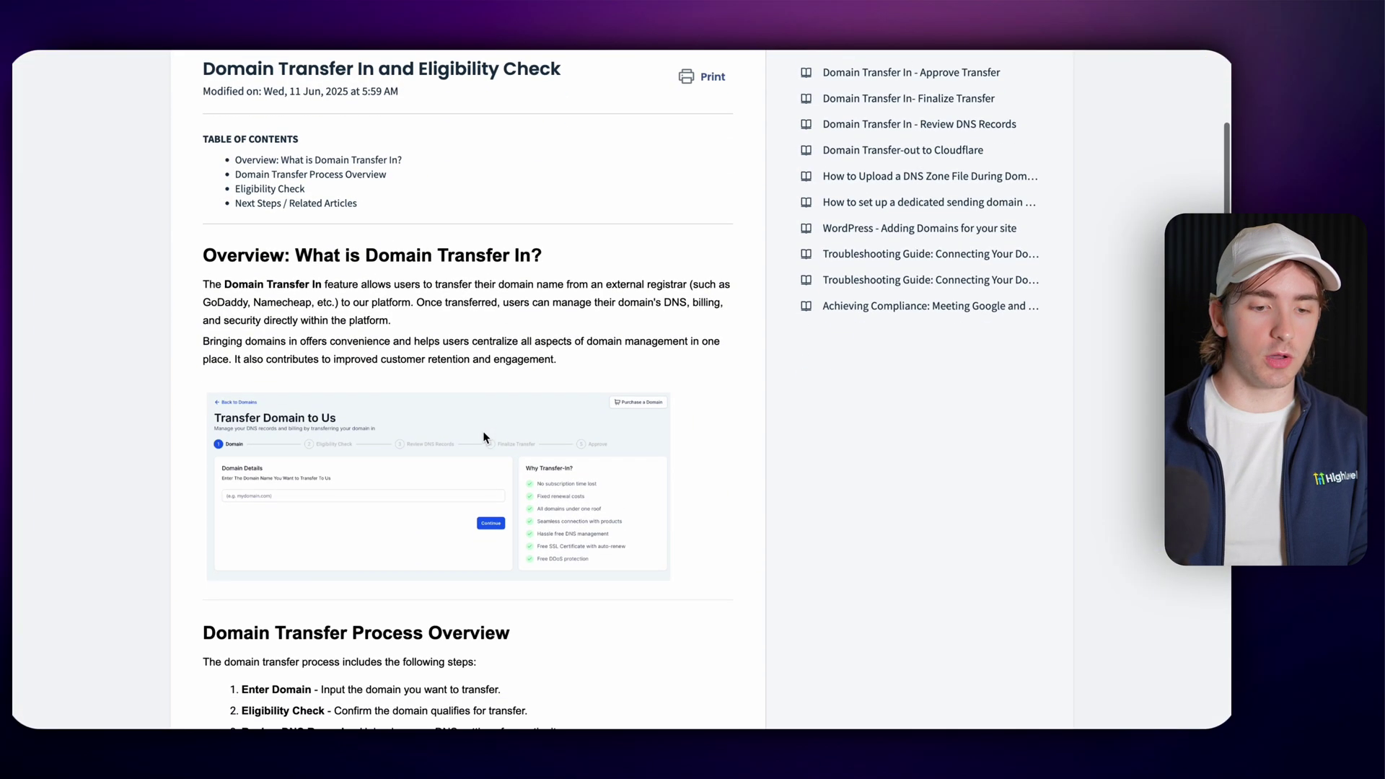
pyautogui.scroll(1, 326, 390)
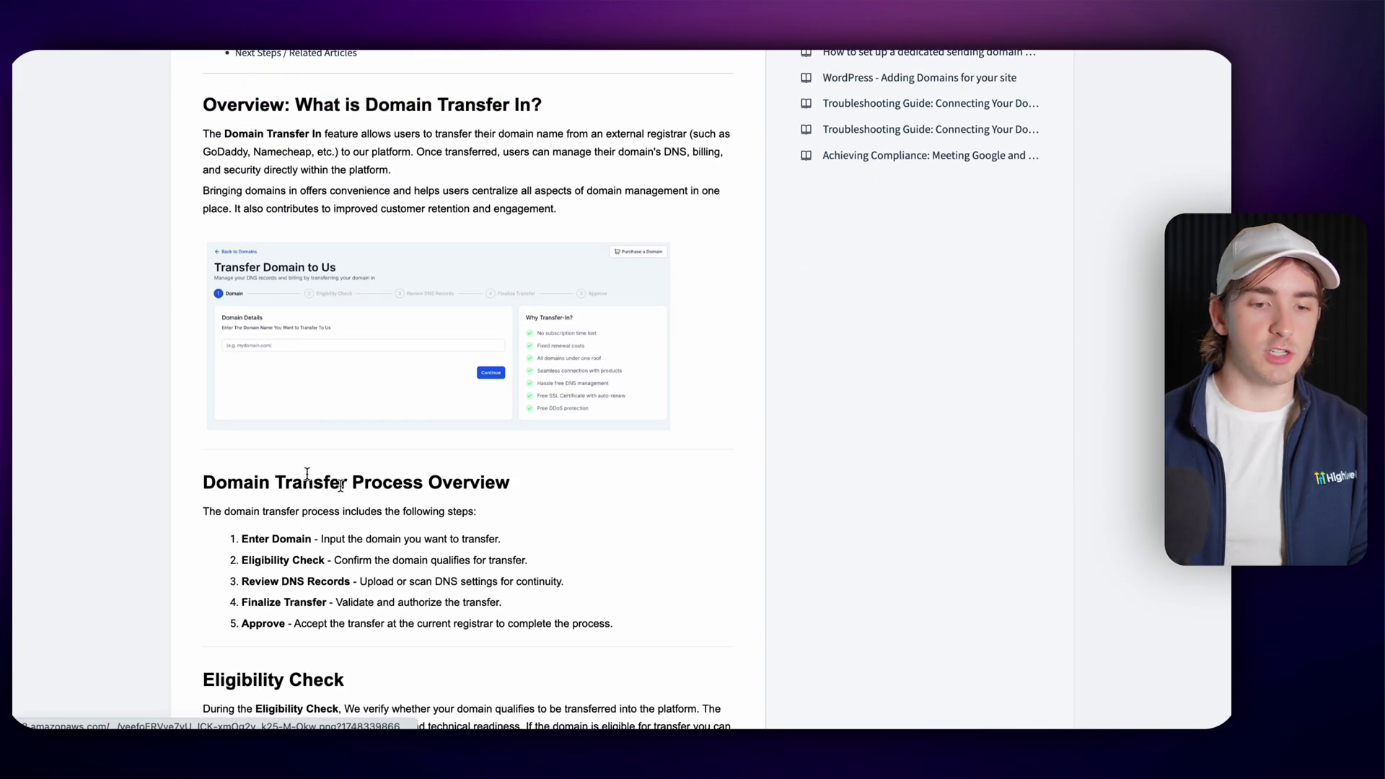
pyautogui.scroll(-10, 450, 397)
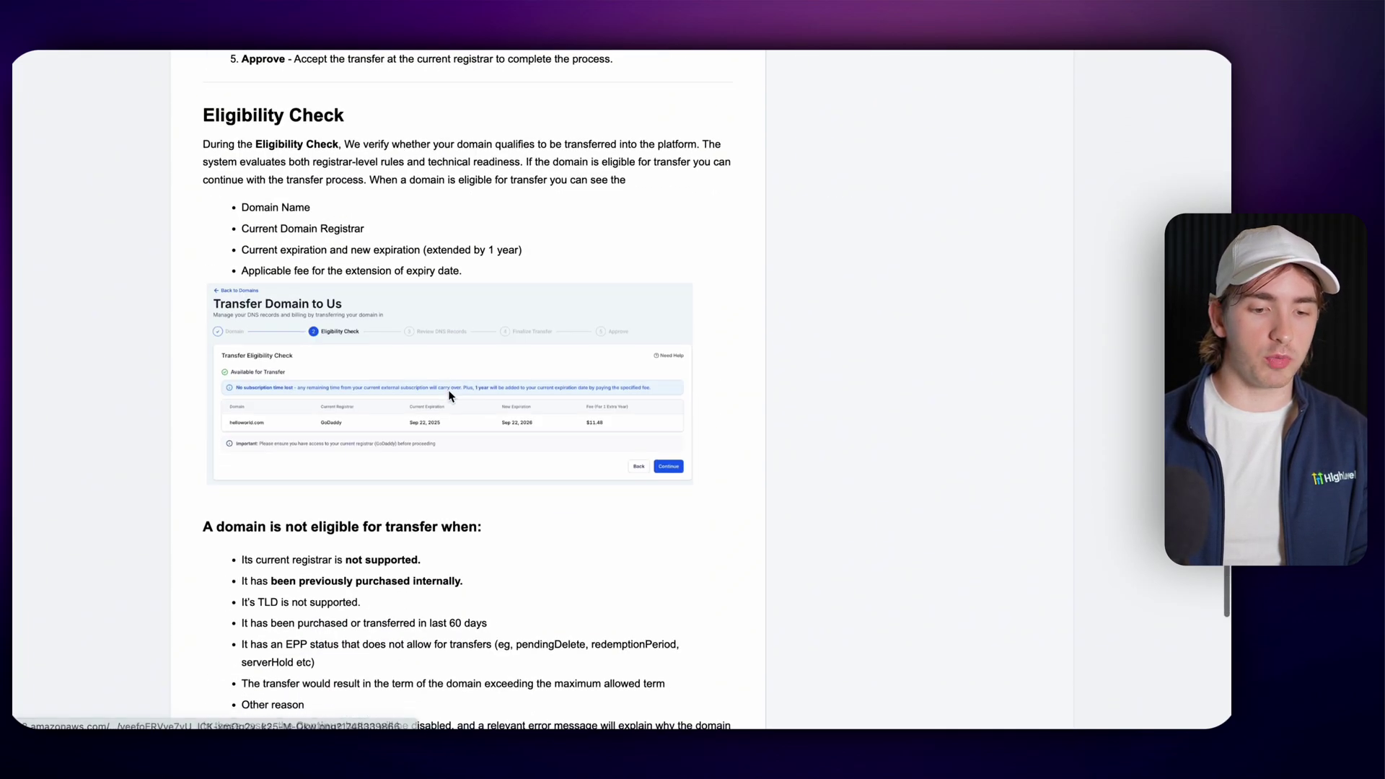
pyautogui.scroll(3, 448, 396)
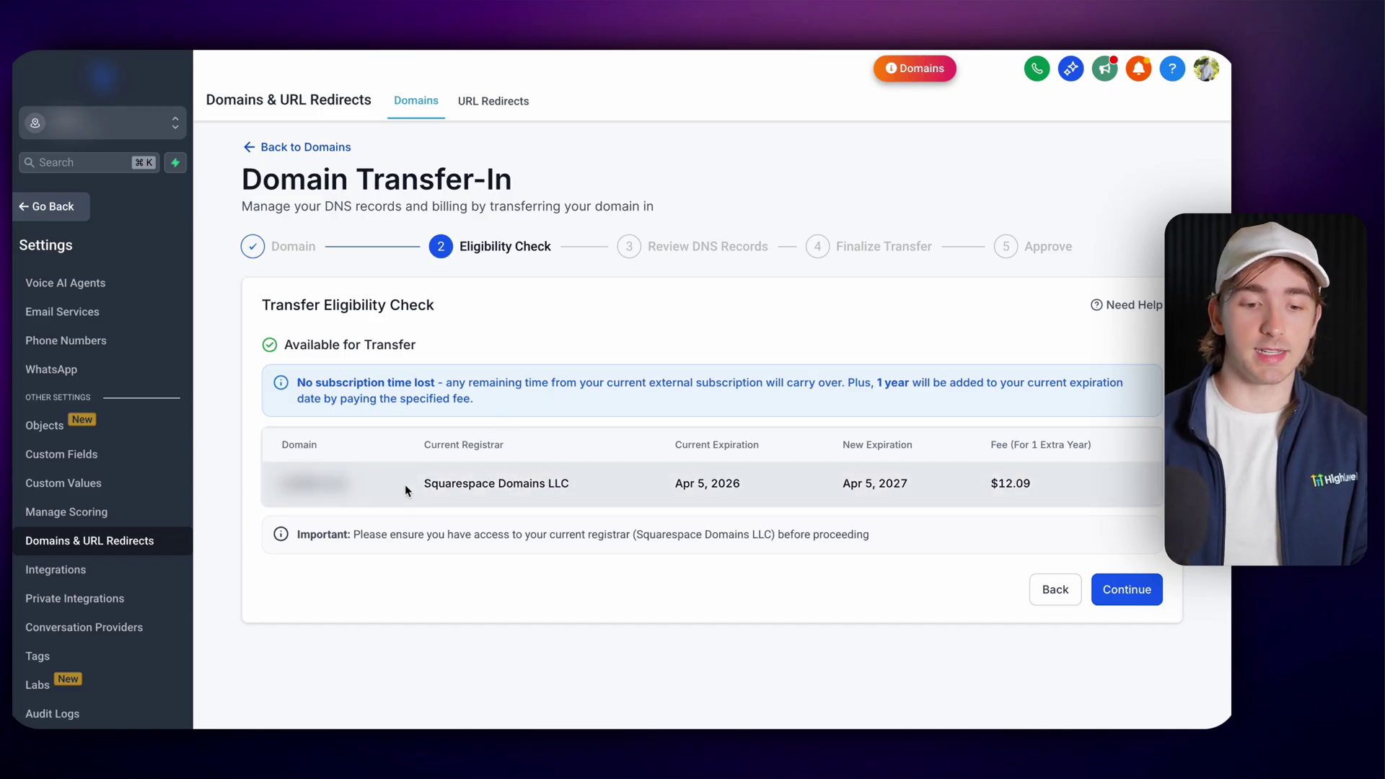
# - Continue past eligibility and scan lynkific.com's DNS, finding two A and four CNAME records
pyautogui.click(1122, 599)
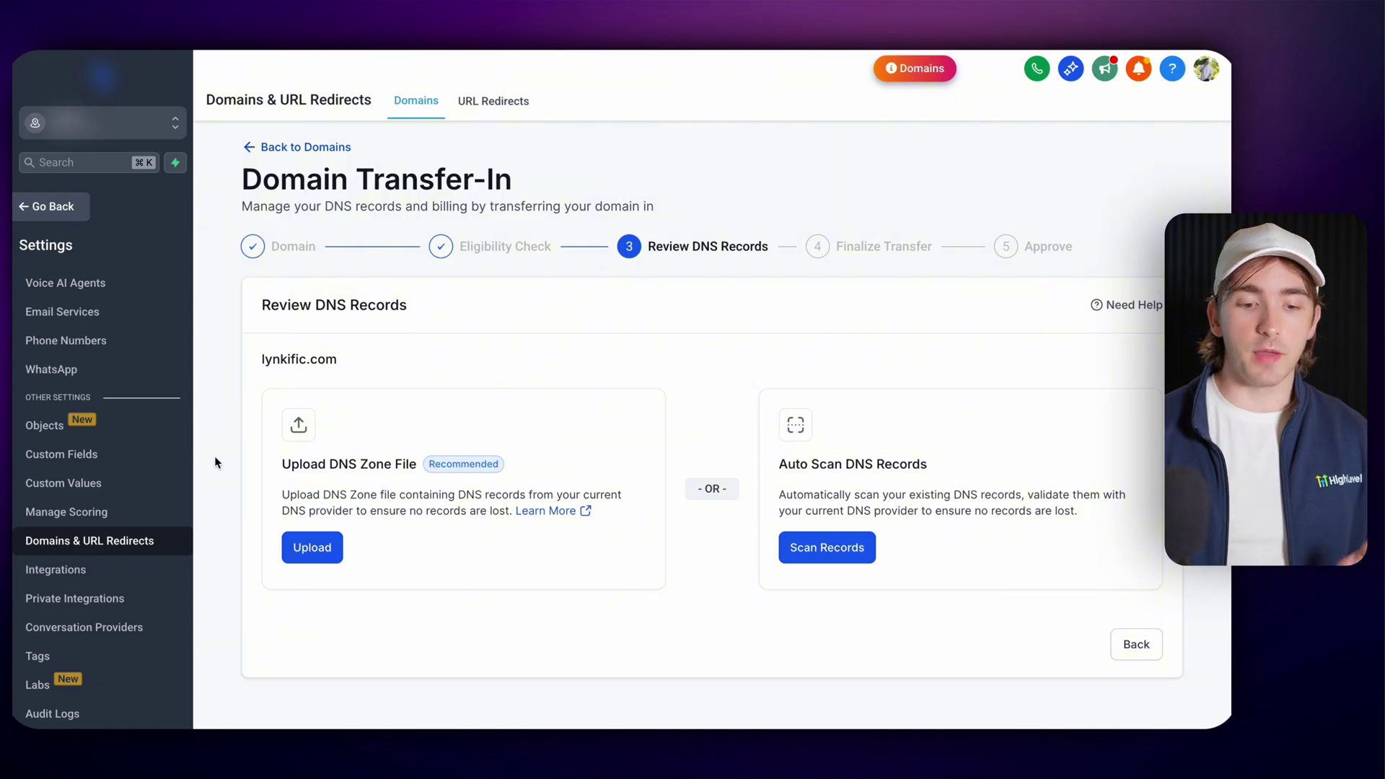
pyautogui.click(825, 554)
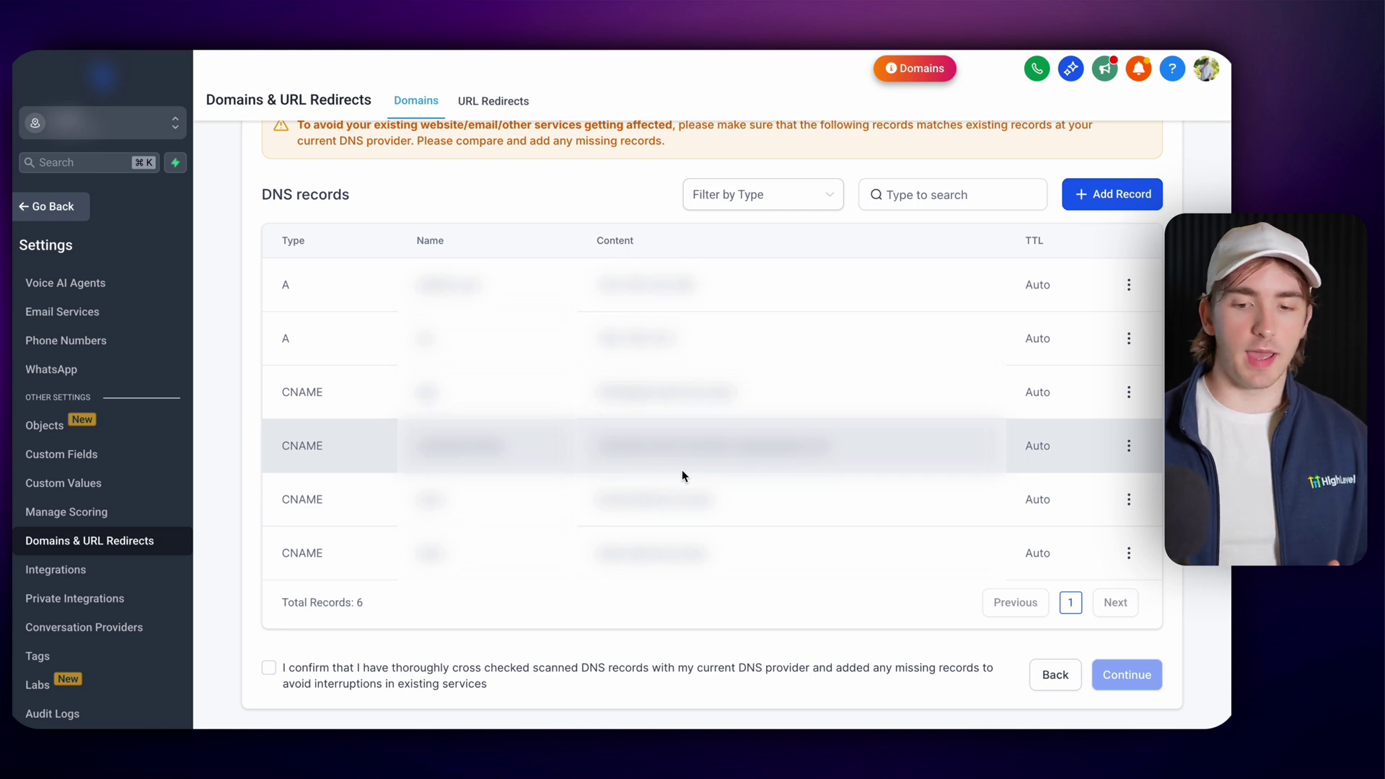
pyautogui.scroll(2, 682, 470)
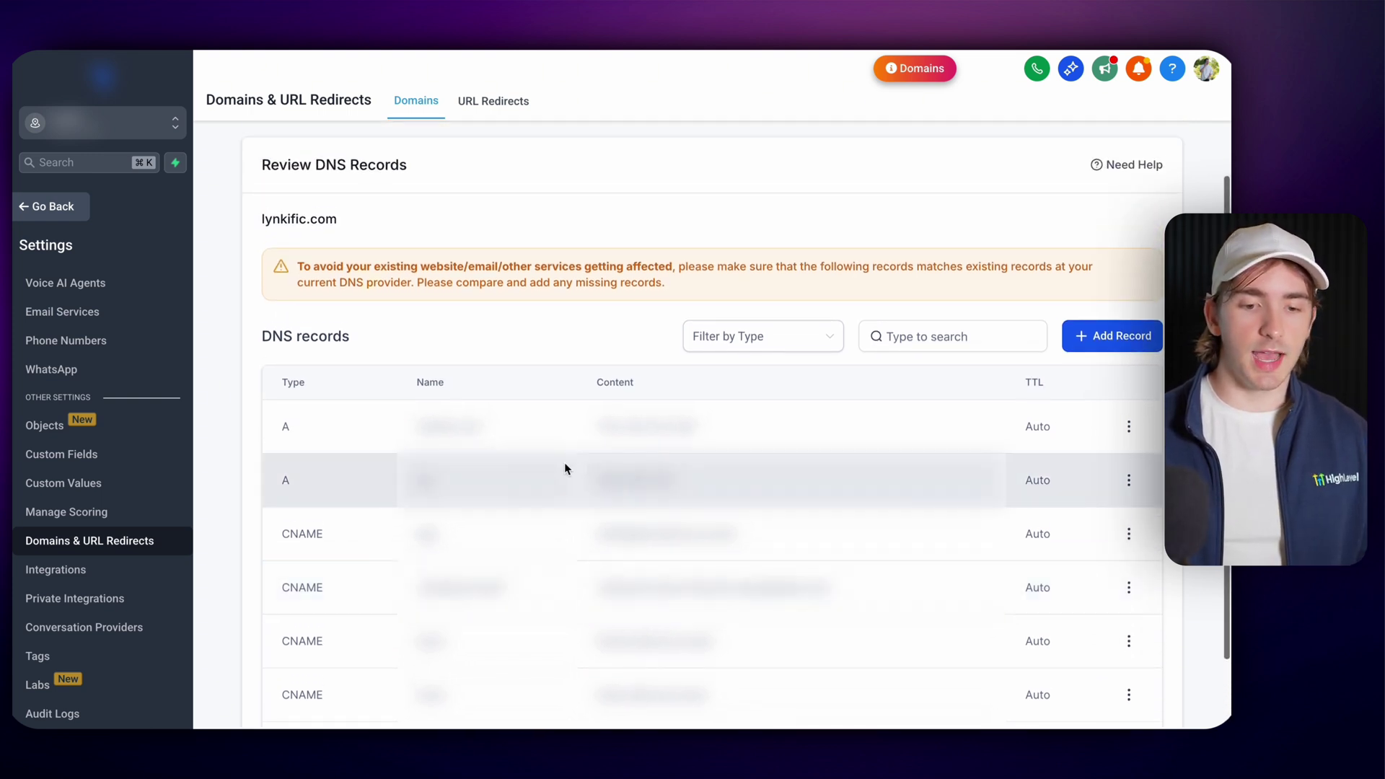
pyautogui.scroll(-2, 564, 462)
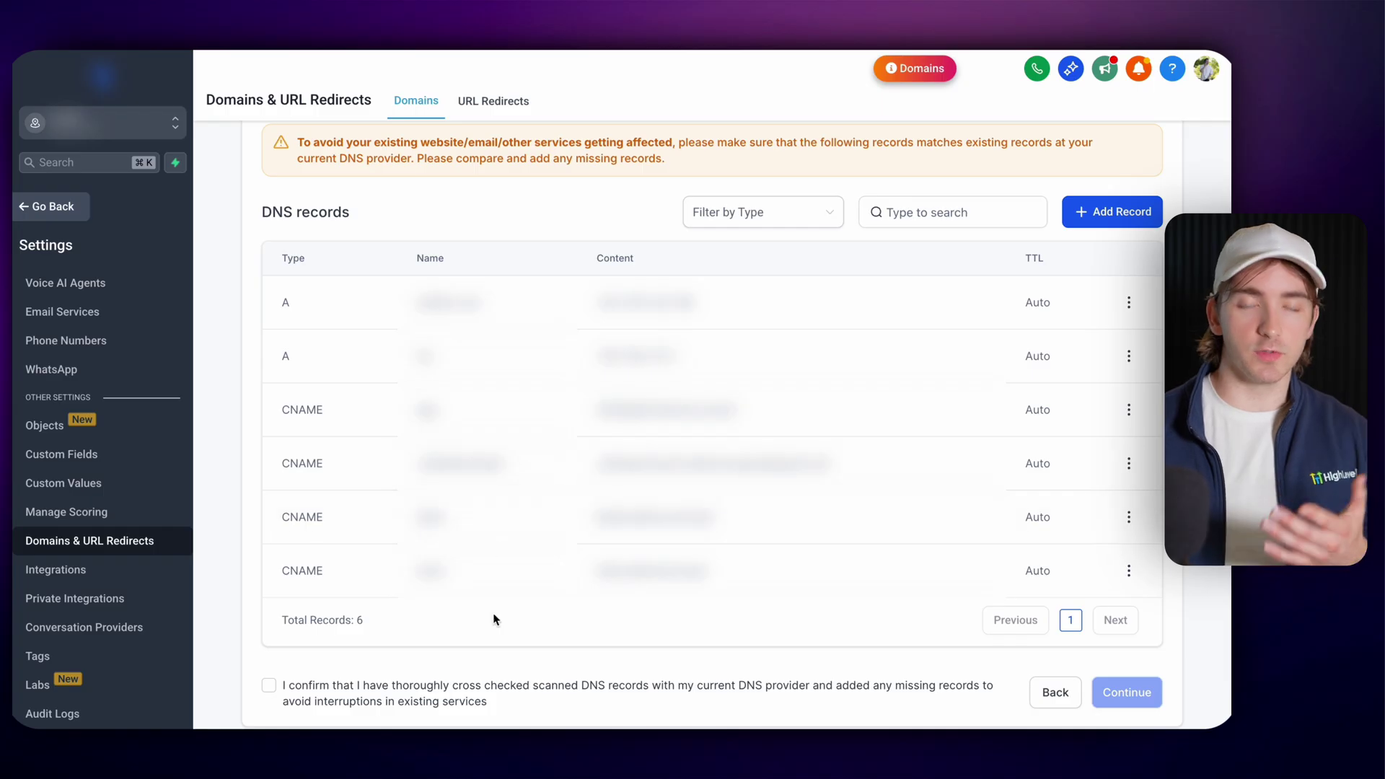
pyautogui.scroll(4, 494, 619)
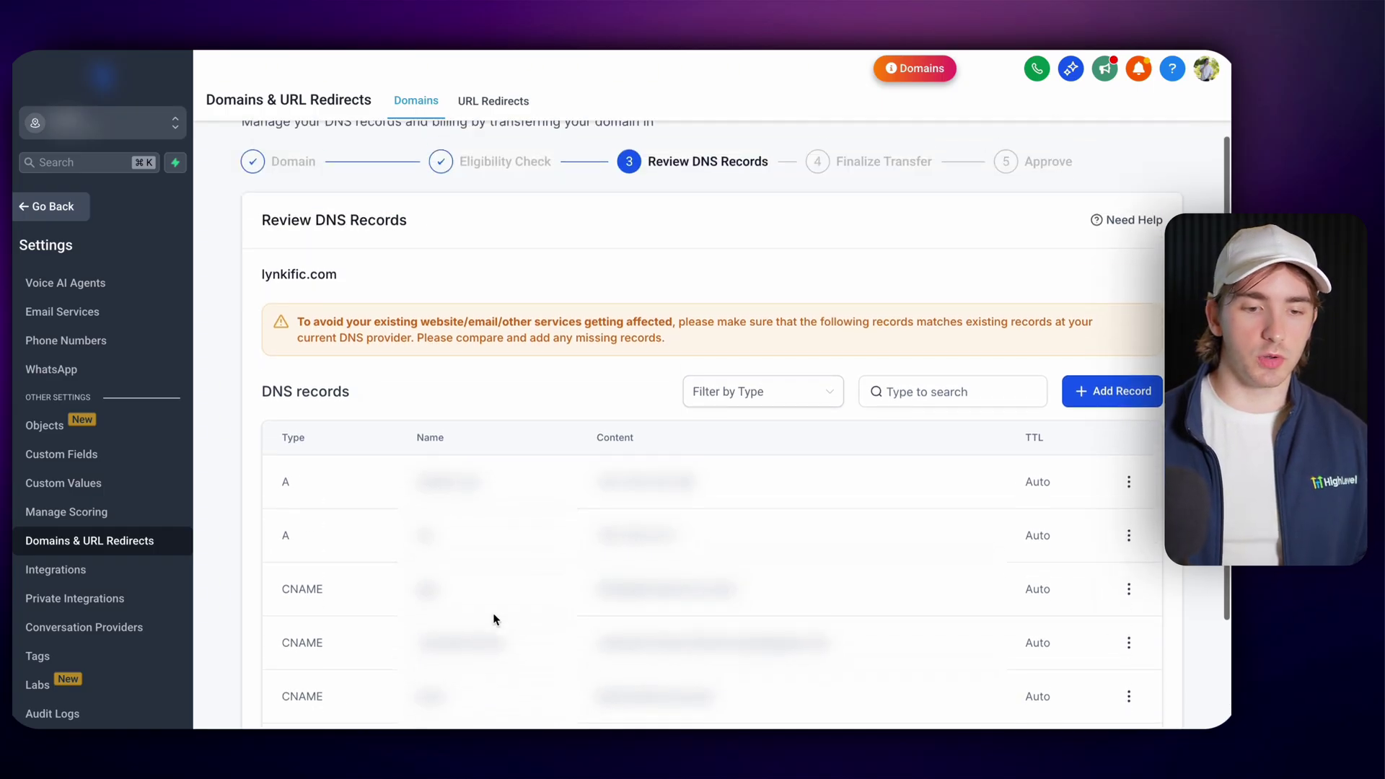
pyautogui.scroll(-4, 493, 619)
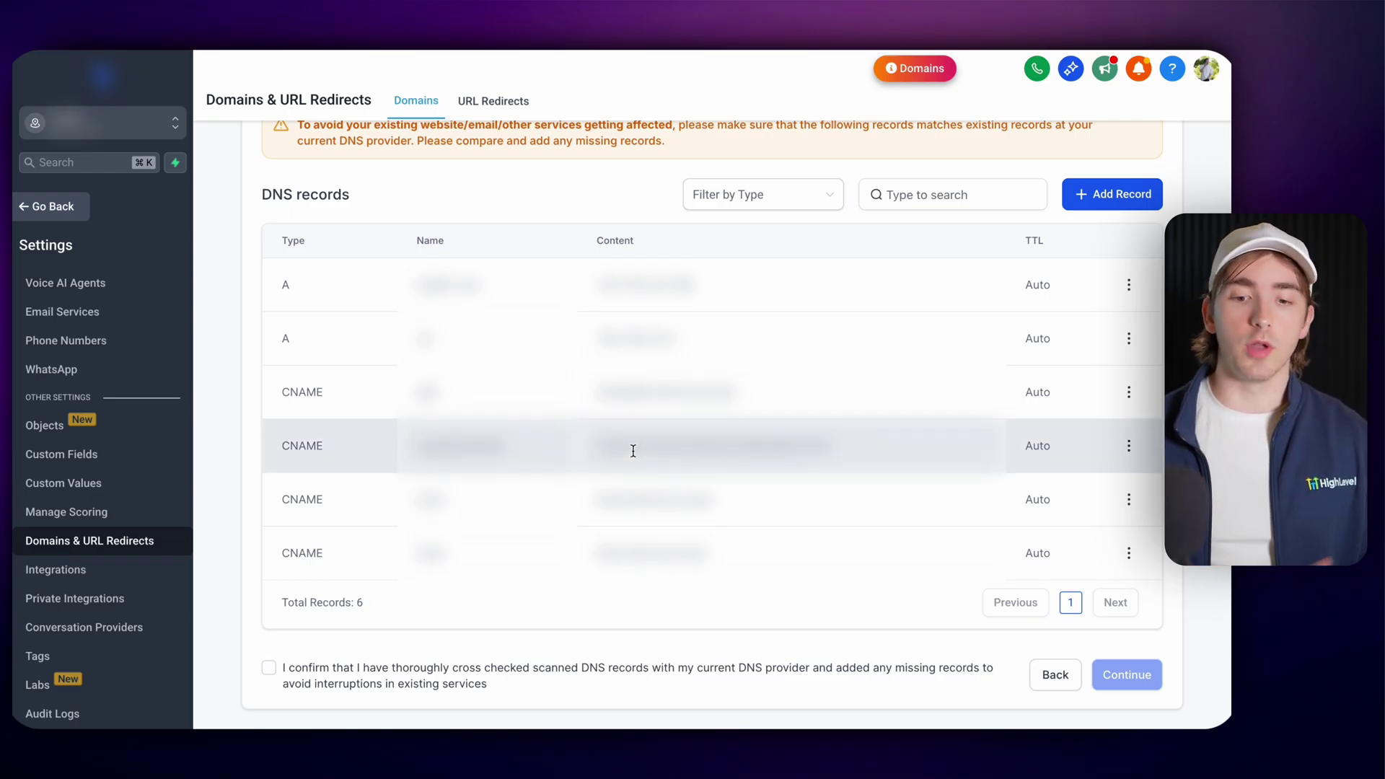
# - Confirm the DNS records were cross-checked, continue to Finalize Transfer, and review the unlock-domain instructions
pyautogui.click(269, 668)
pyautogui.click(1153, 686)
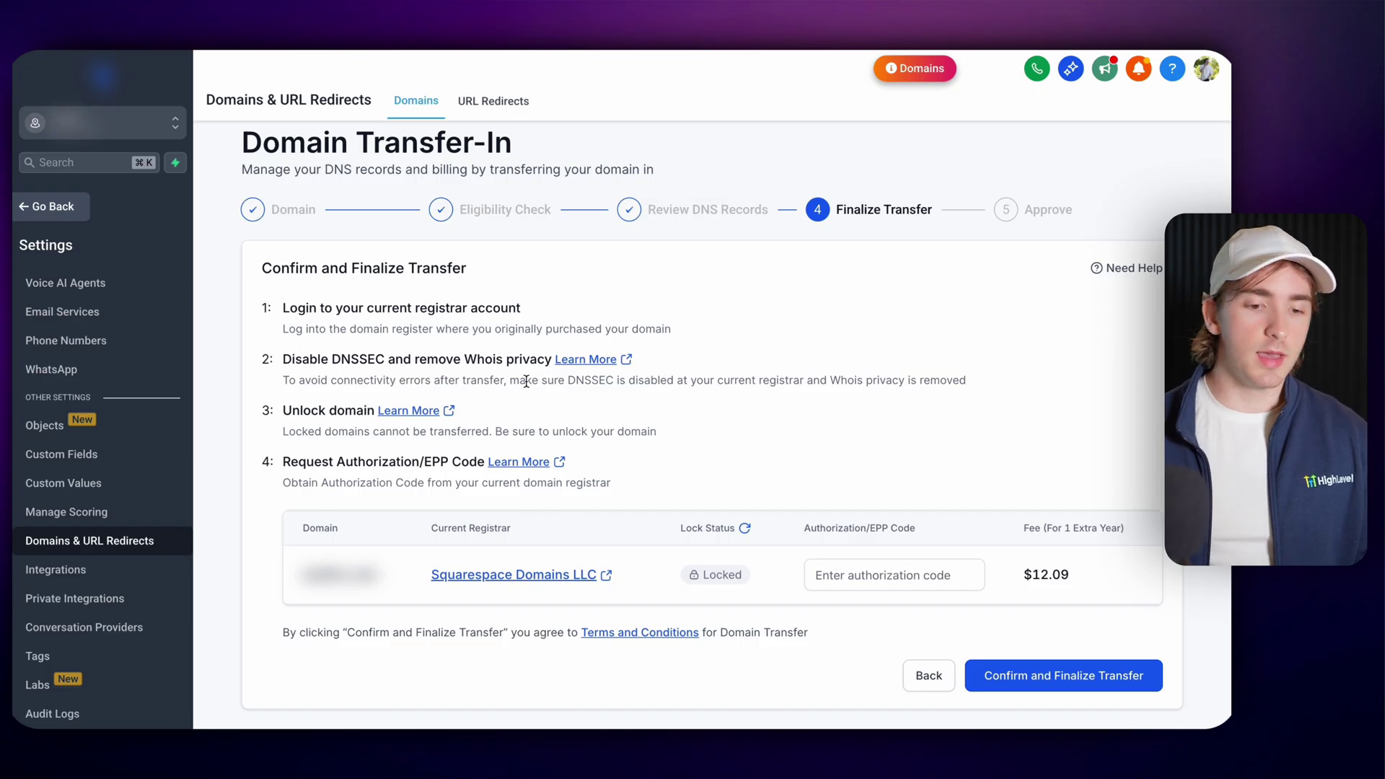
pyautogui.moveTo(278, 408); pyautogui.dragTo(642, 430)
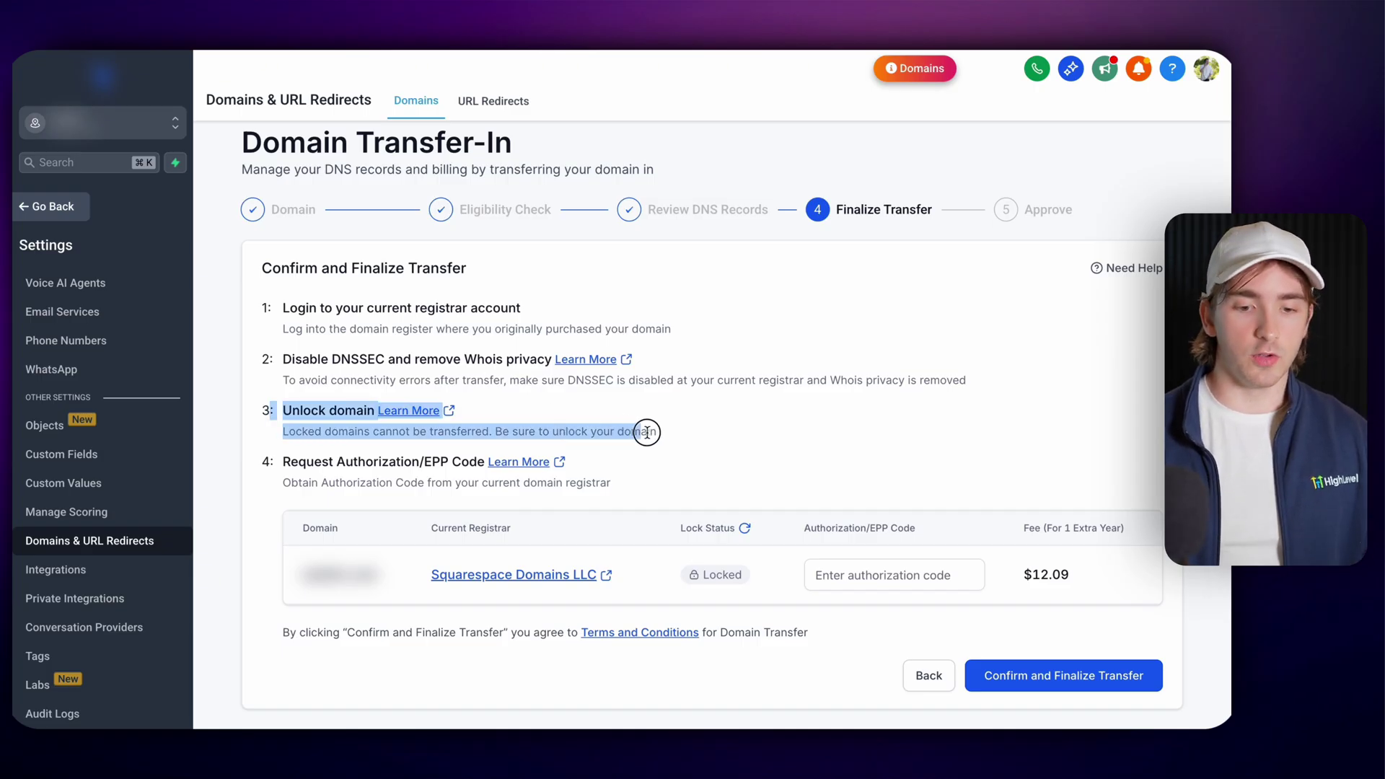
pyautogui.click(685, 437)
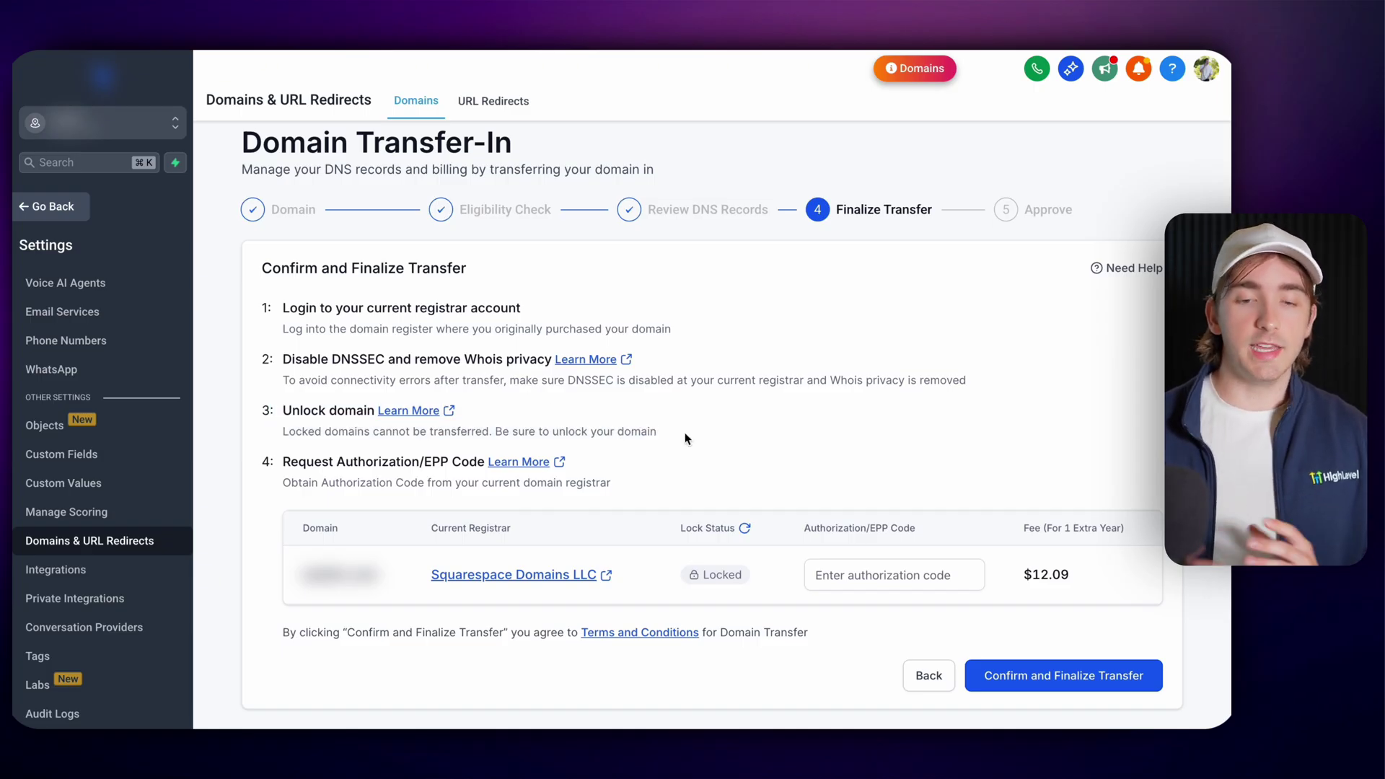
# - Open the Knowledge Base article on disabling DNSSEC and Whois privacy and read through it
pyautogui.click(586, 359)
pyautogui.scroll(-5, 366, 426)
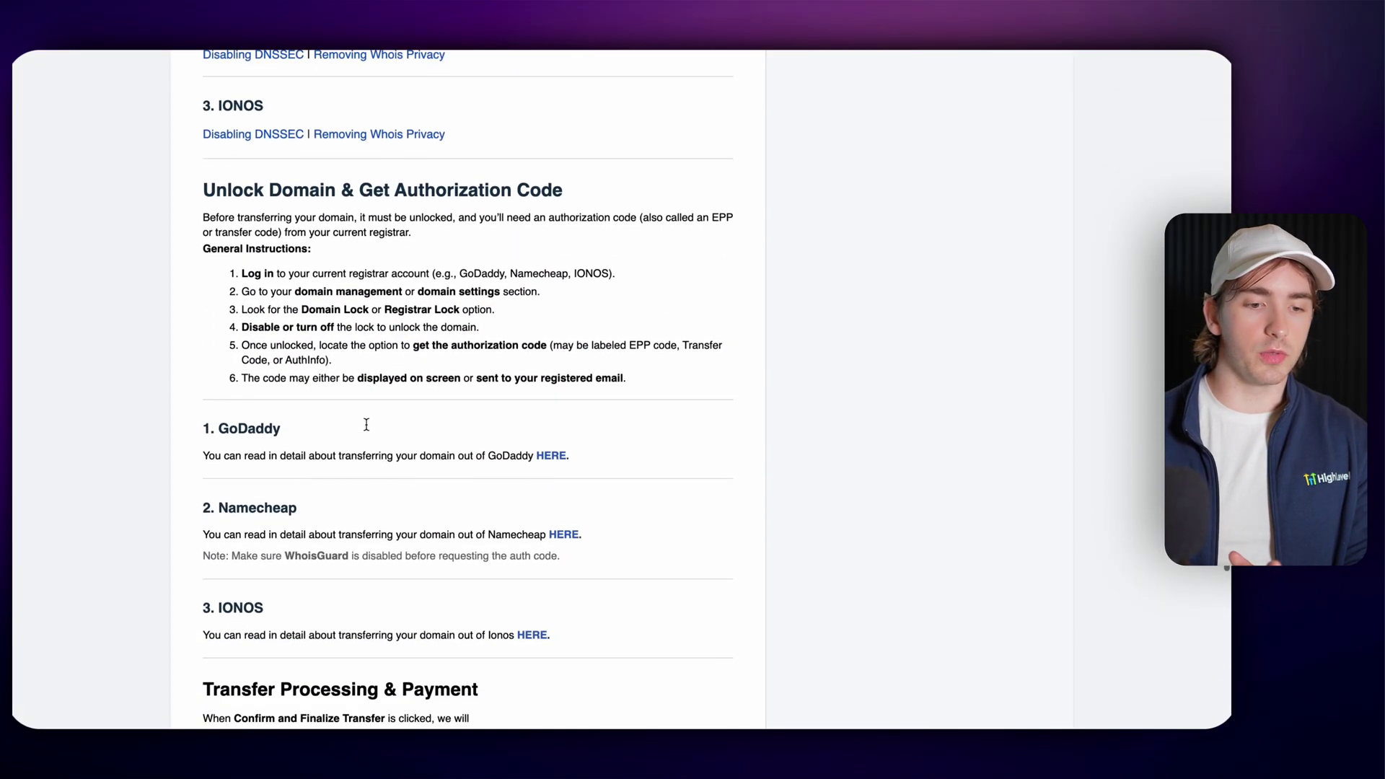
pyautogui.scroll(5, 366, 426)
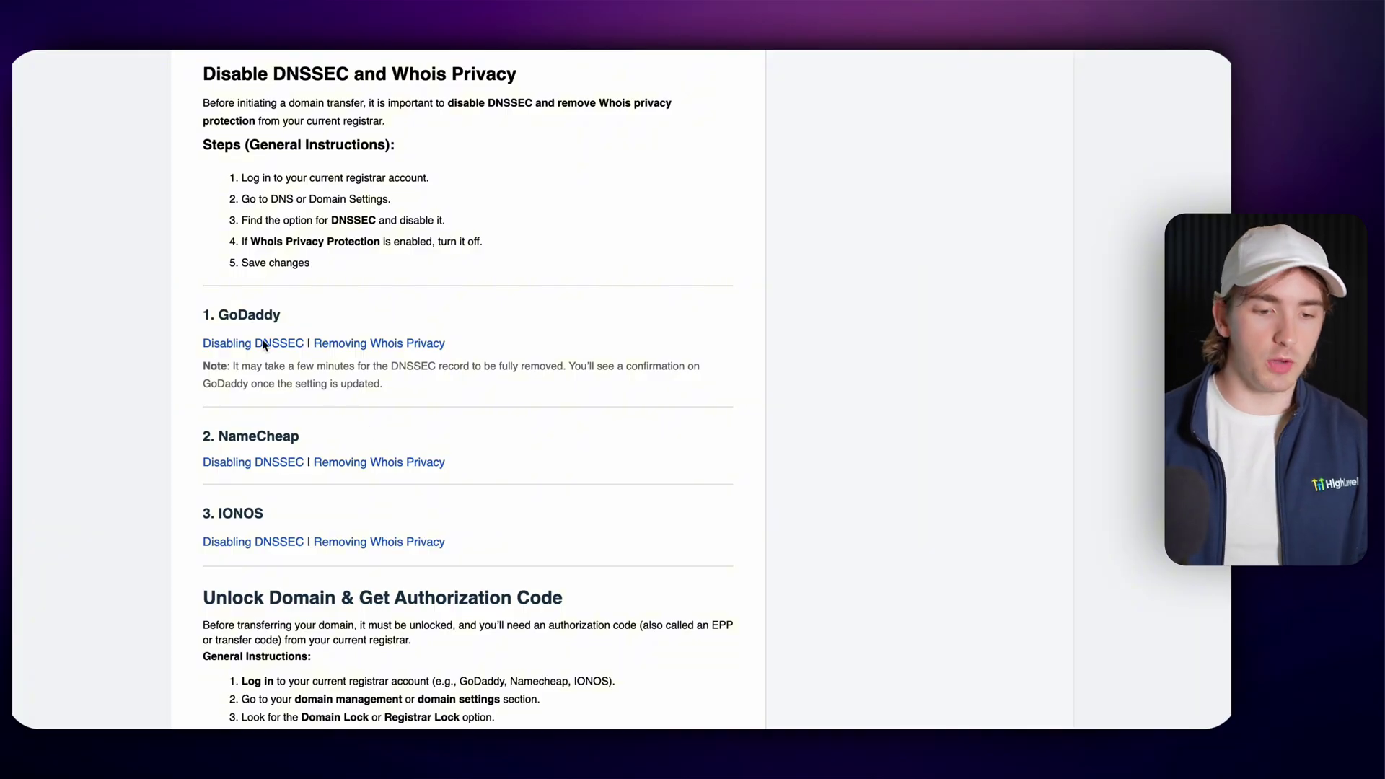
pyautogui.scroll(-1, 227, 447)
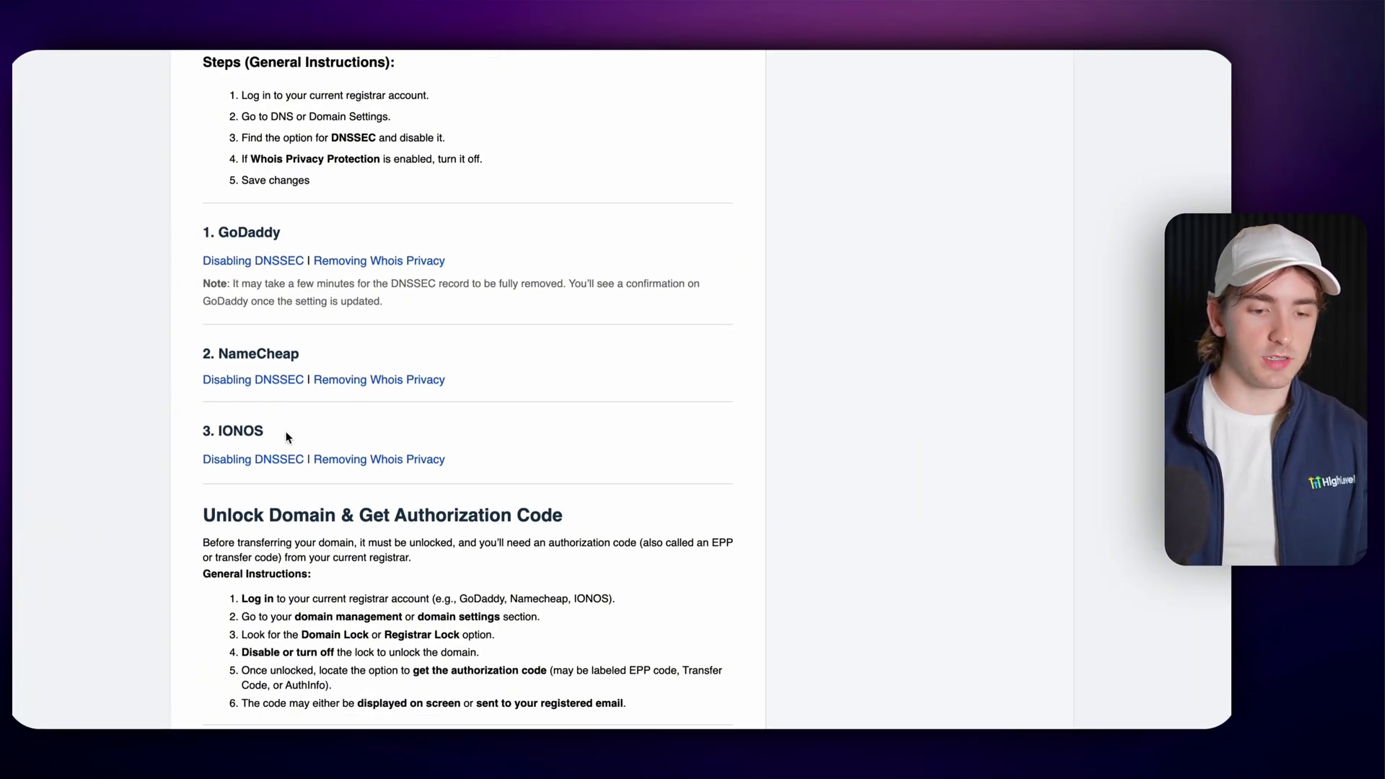
pyautogui.scroll(-8, 286, 438)
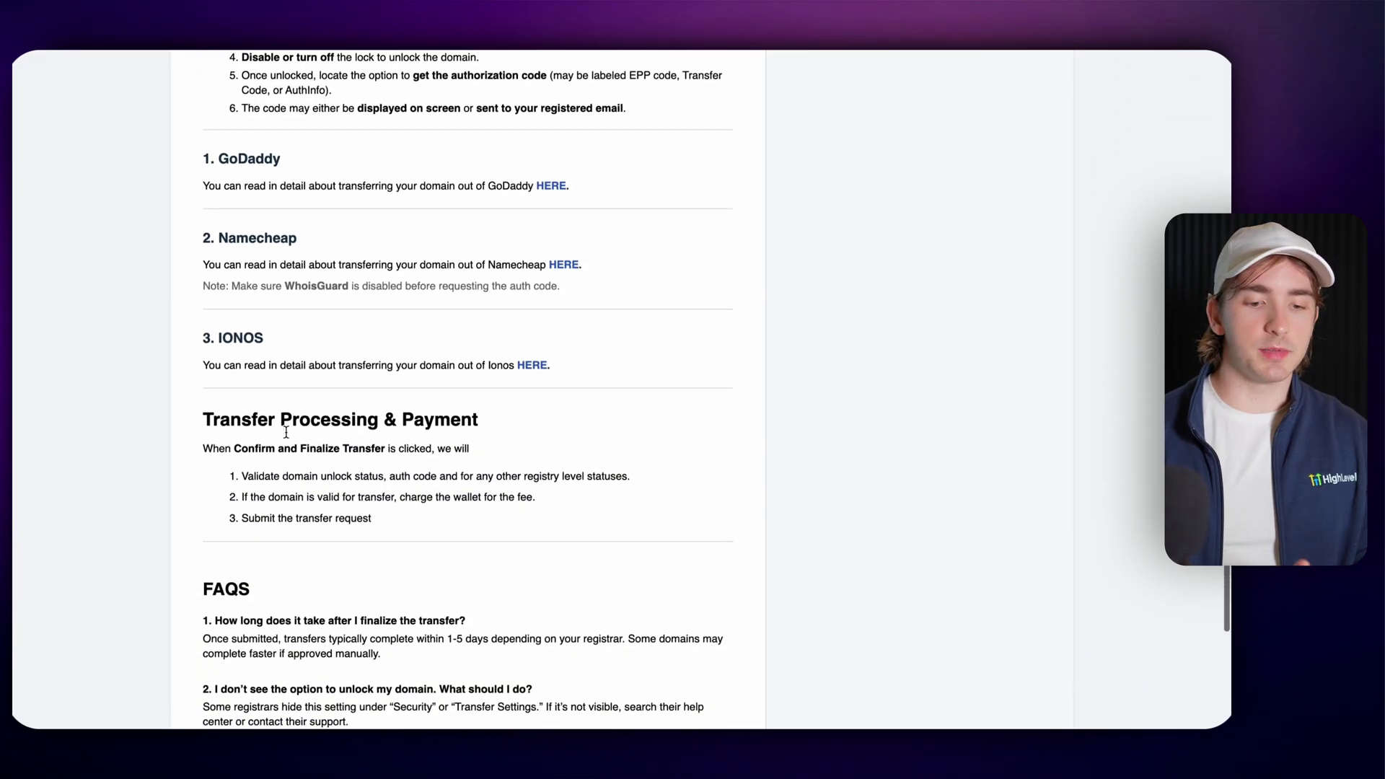
pyautogui.scroll(-1, 287, 432)
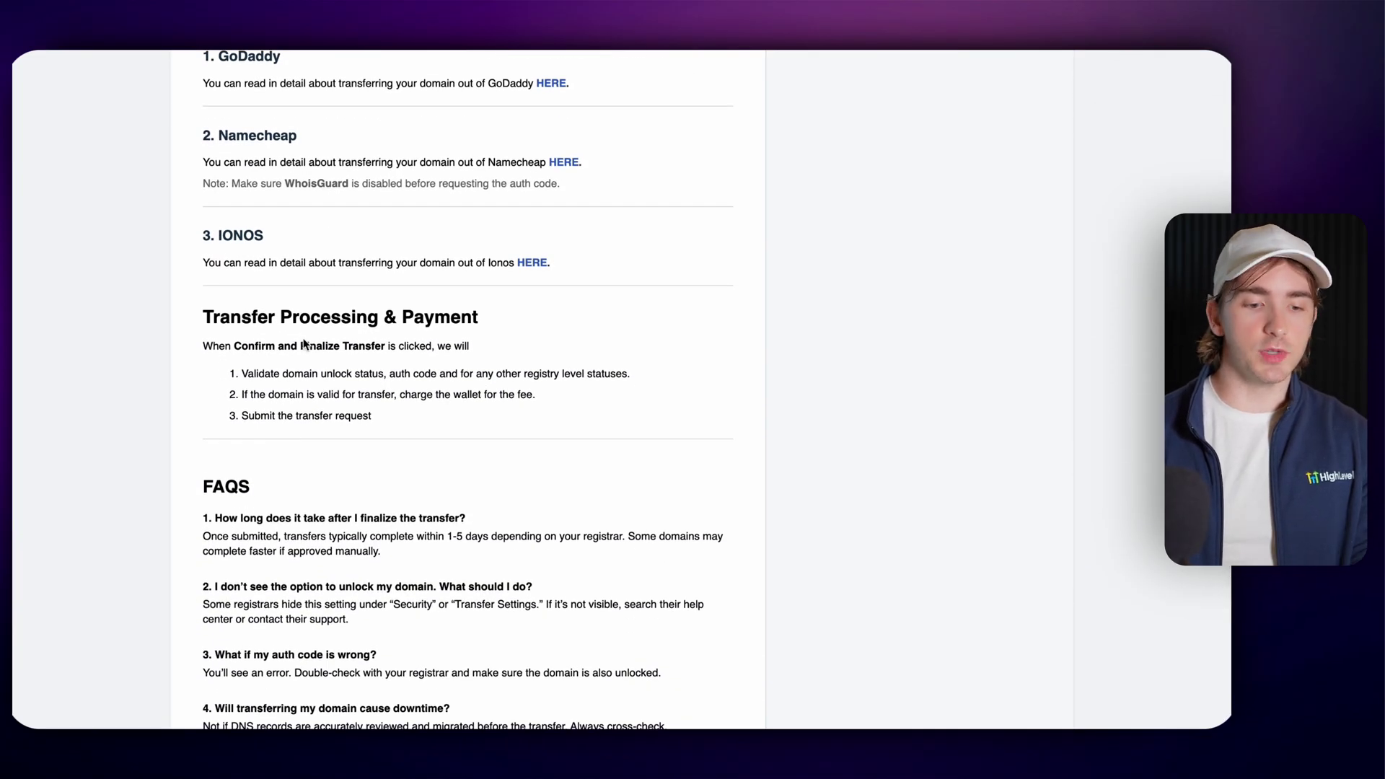